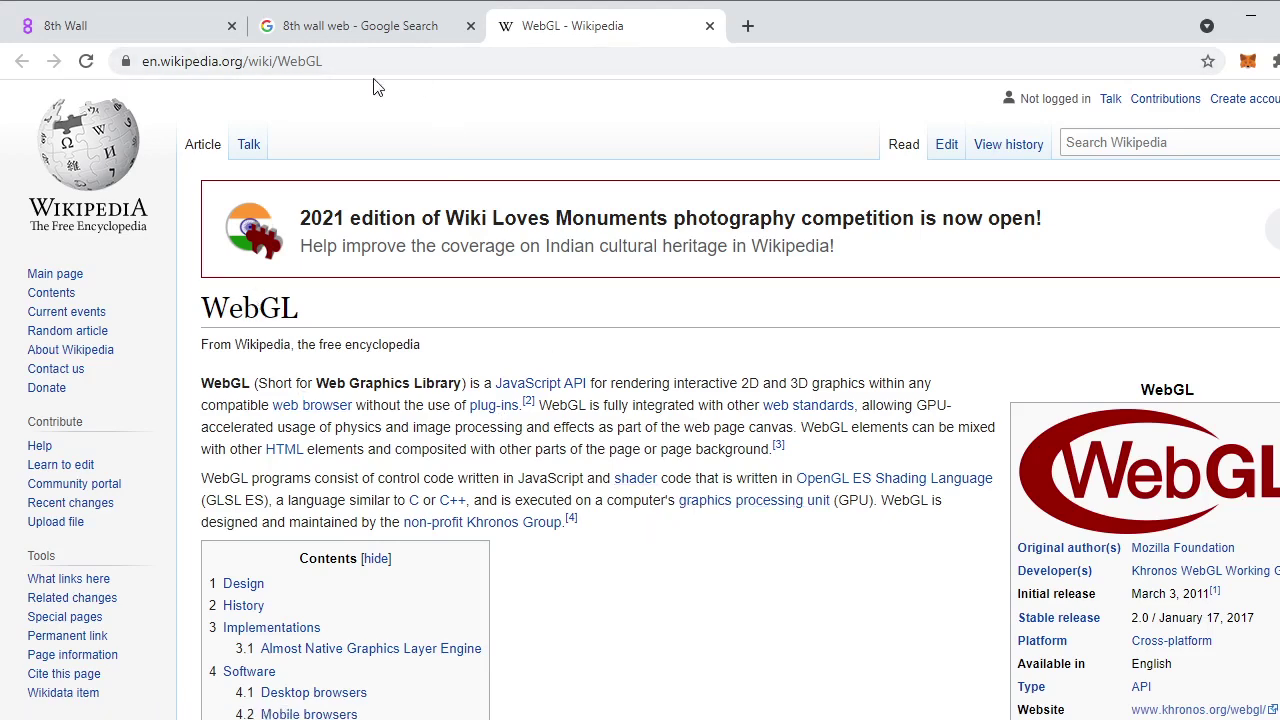
Close the WebGL article and bring up the paused VID_20210928_180013 video in Films & TV.
{"action": "scroll", "coordinate": [380, 95], "scroll_direction": "down", "scroll_amount": 1}
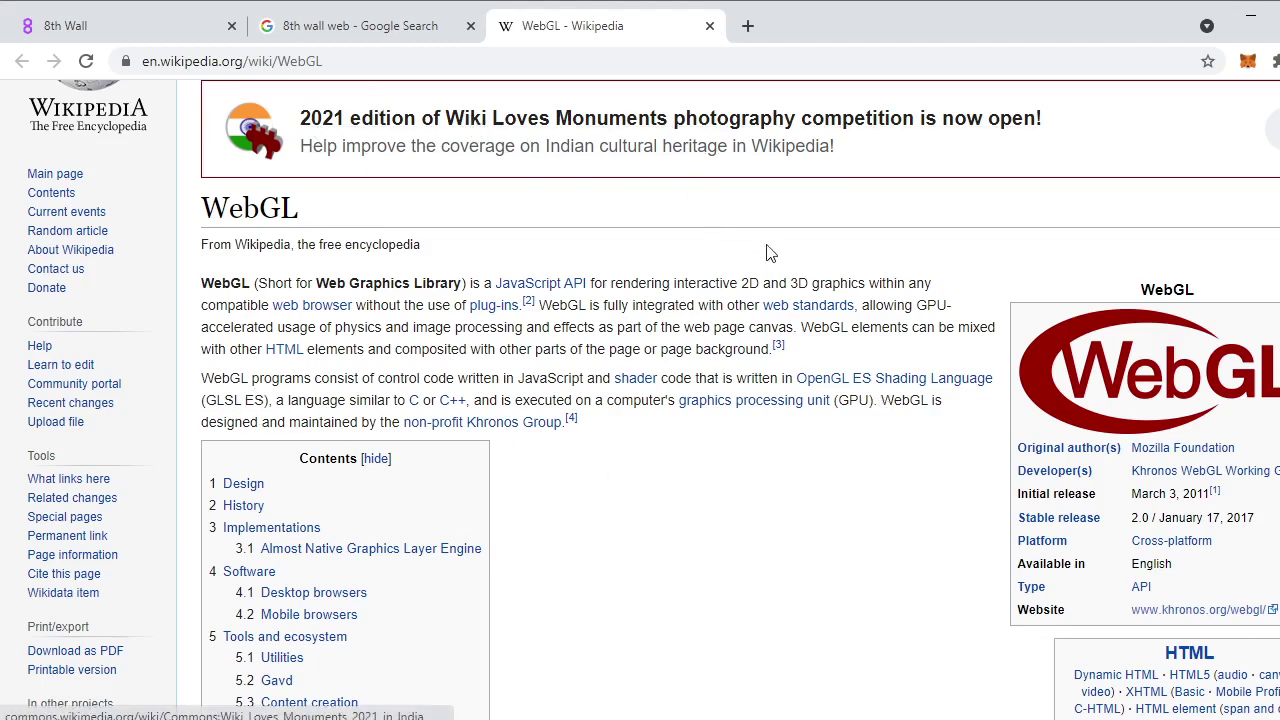
{"action": "scroll", "coordinate": [630, 636], "scroll_direction": "down", "scroll_amount": 3}
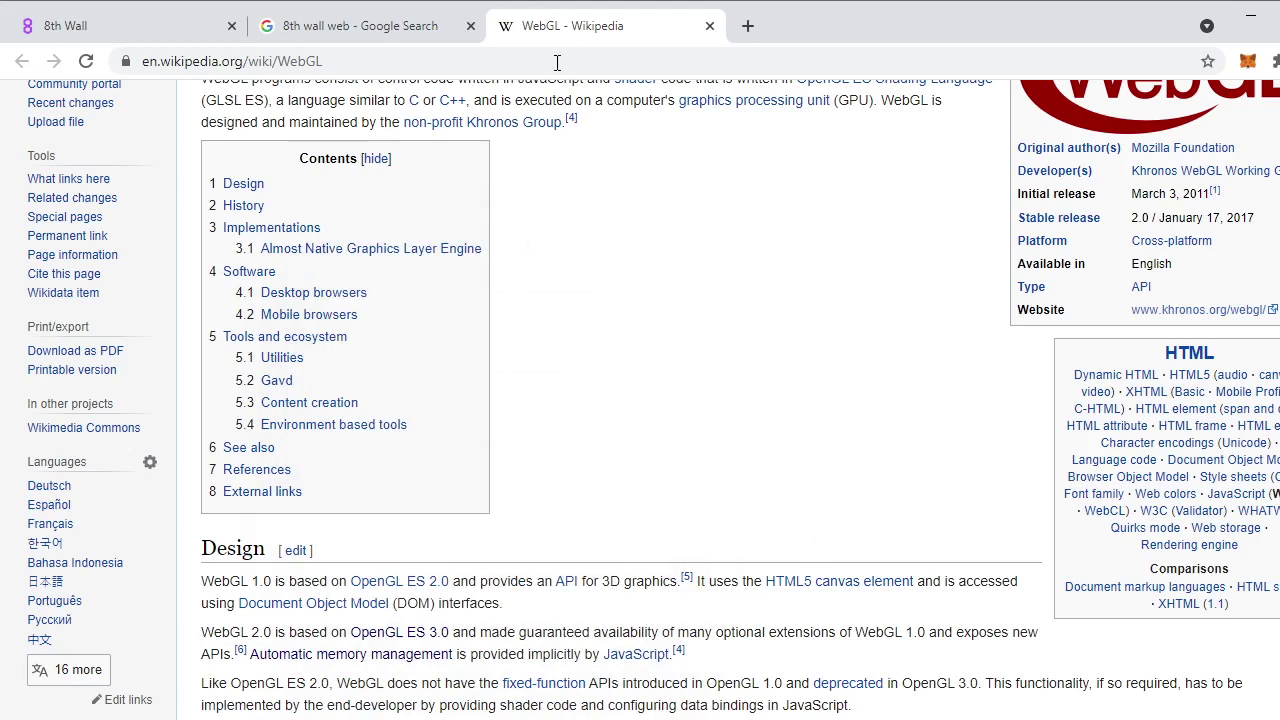
{"action": "left_click", "coordinate": [711, 27]}
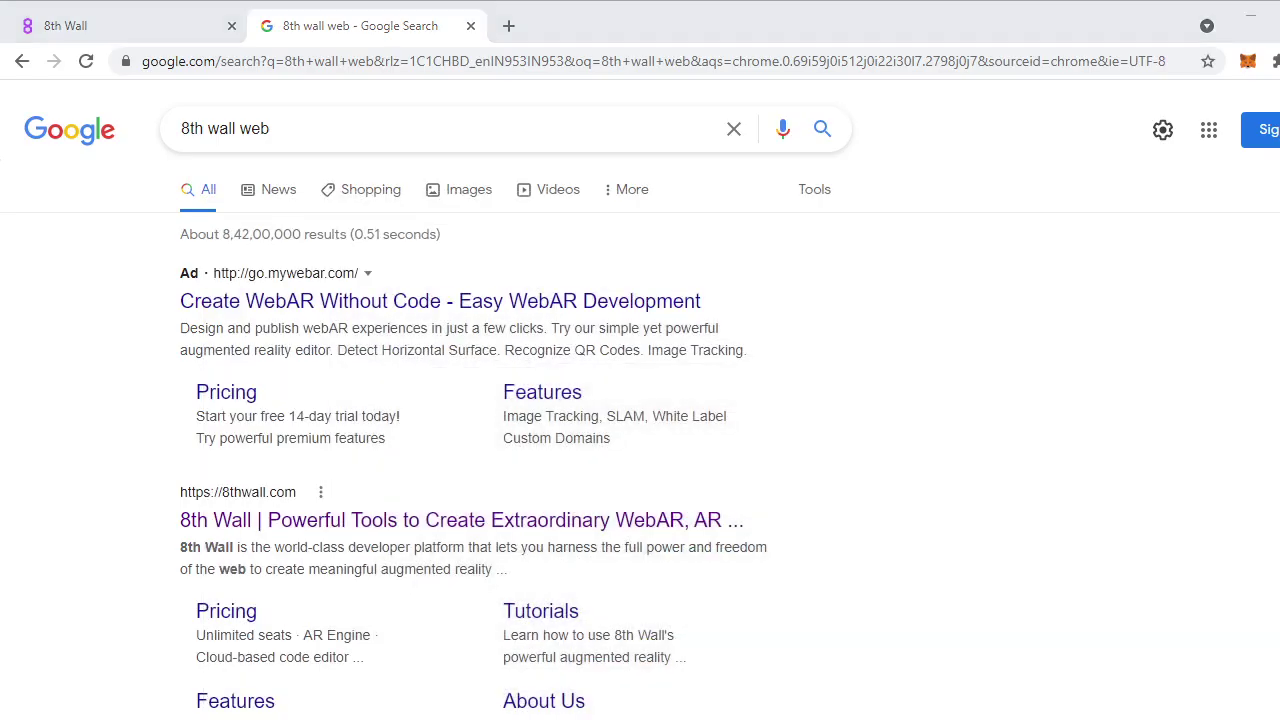
{"action": "key", "text": "alt+Tab"}
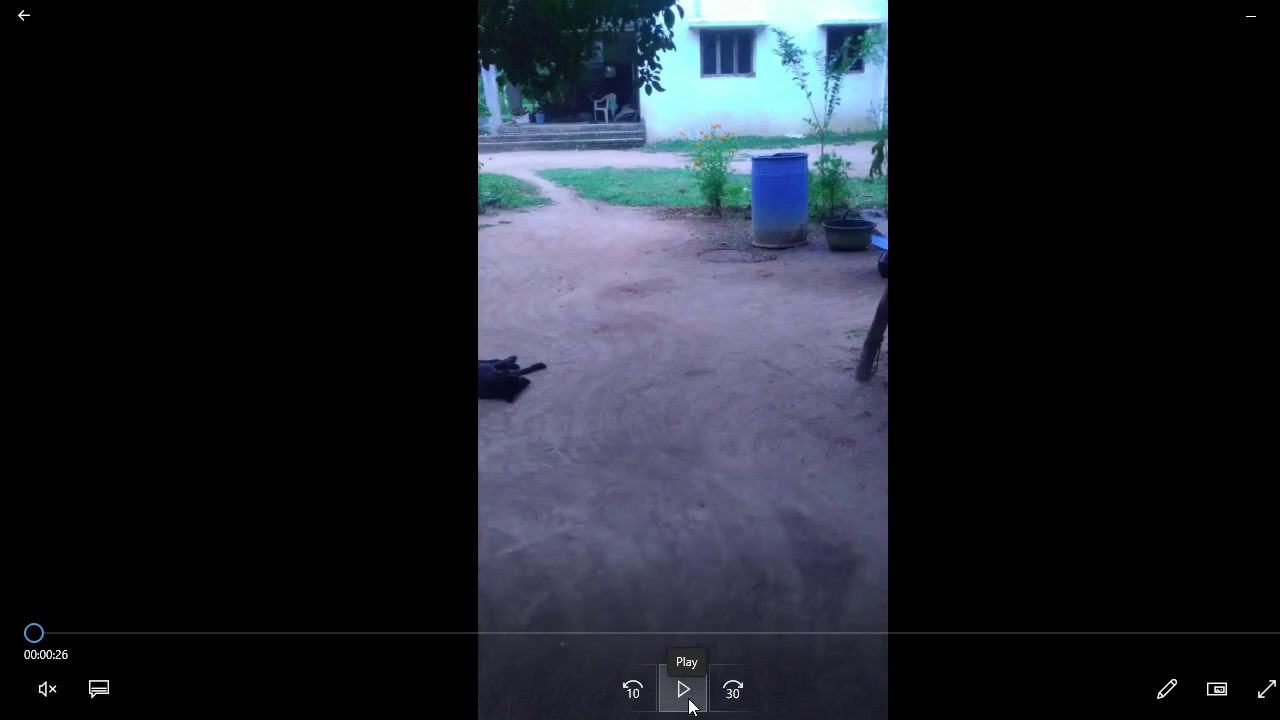
Play VID_20210928_180013 from the start, pausing once and resuming through 00:00:15.
{"action": "left_click", "coordinate": [689, 706]}
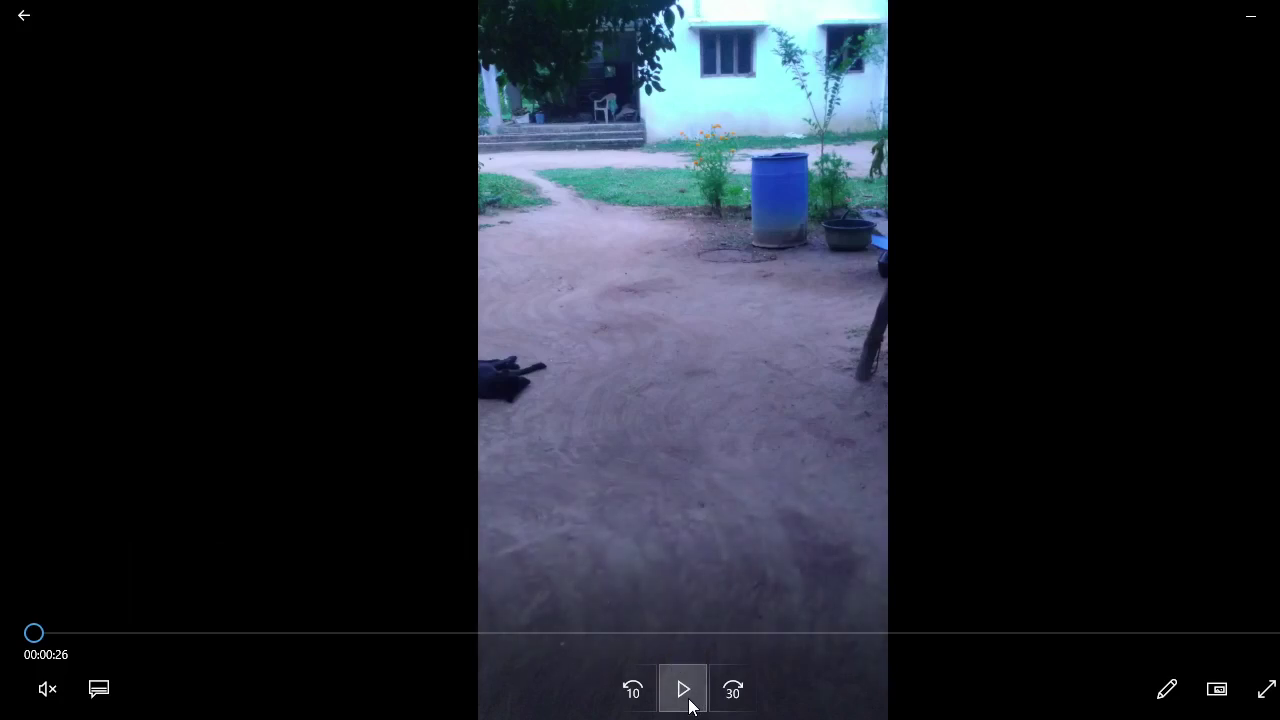
{"action": "left_click", "coordinate": [689, 706]}
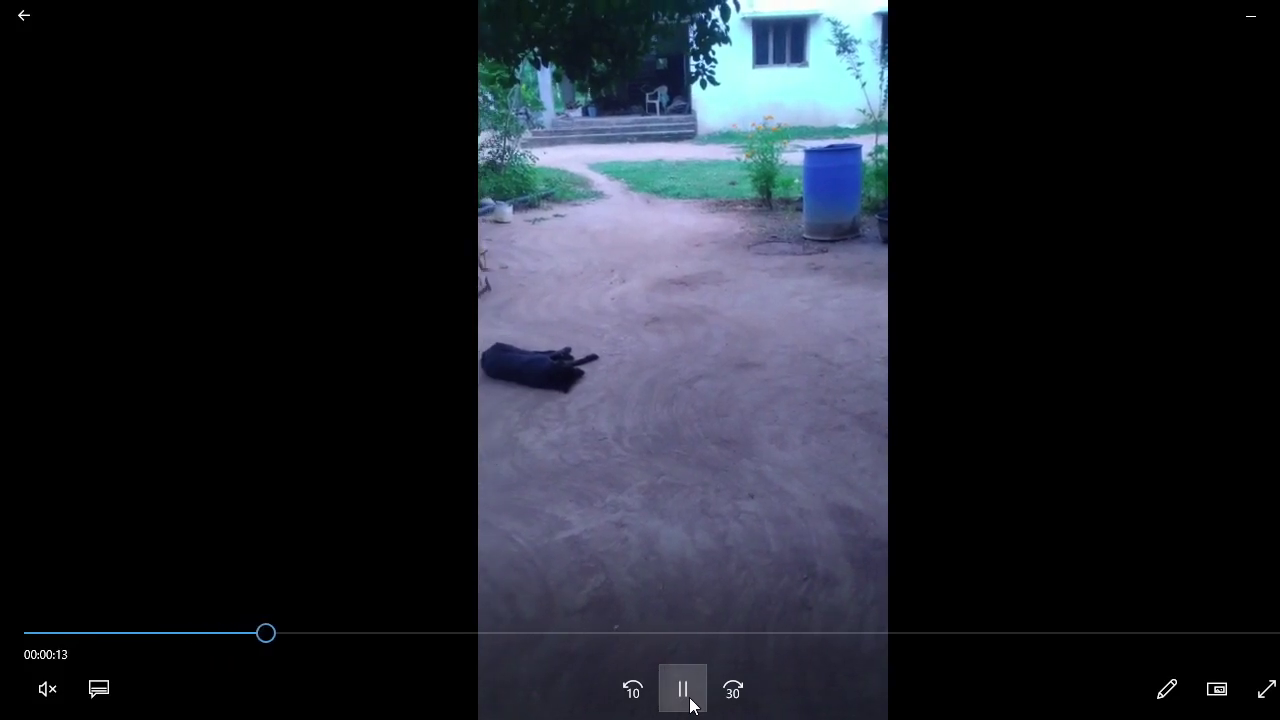
{"action": "left_click", "coordinate": [683, 690]}
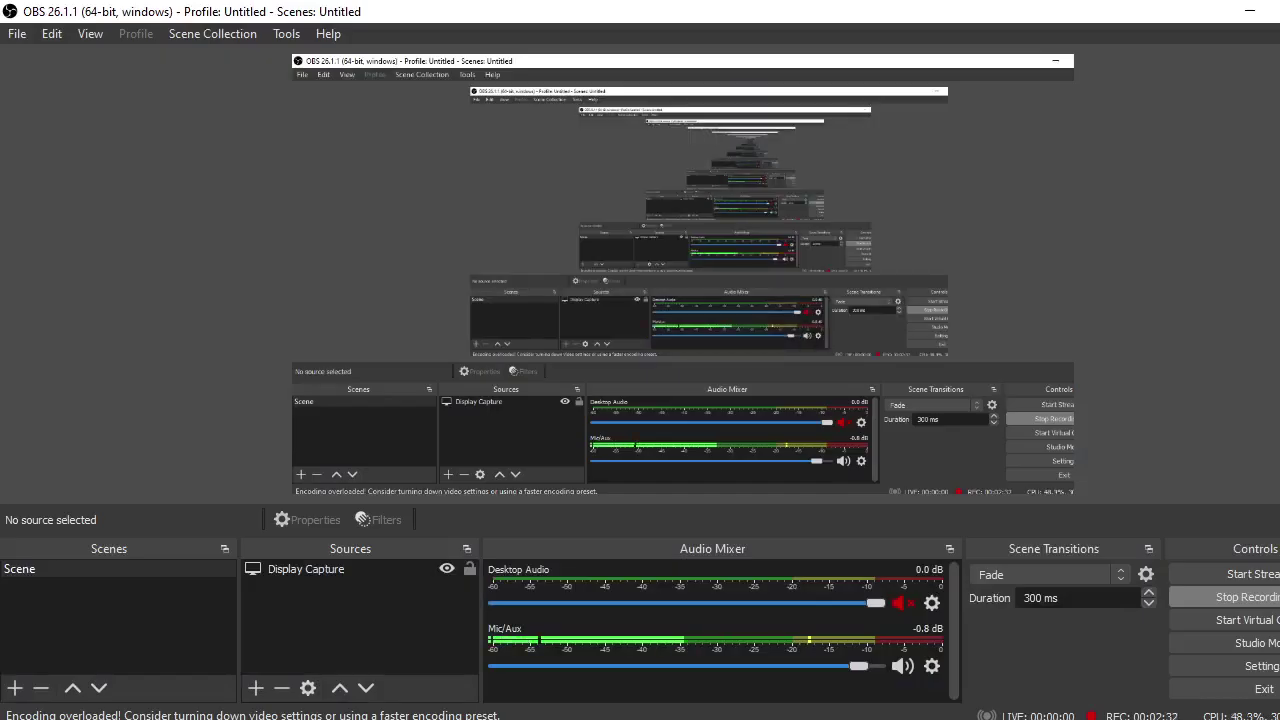
{"action": "key", "text": "alt+Tab"}
{"action": "left_click", "coordinate": [683, 689]}
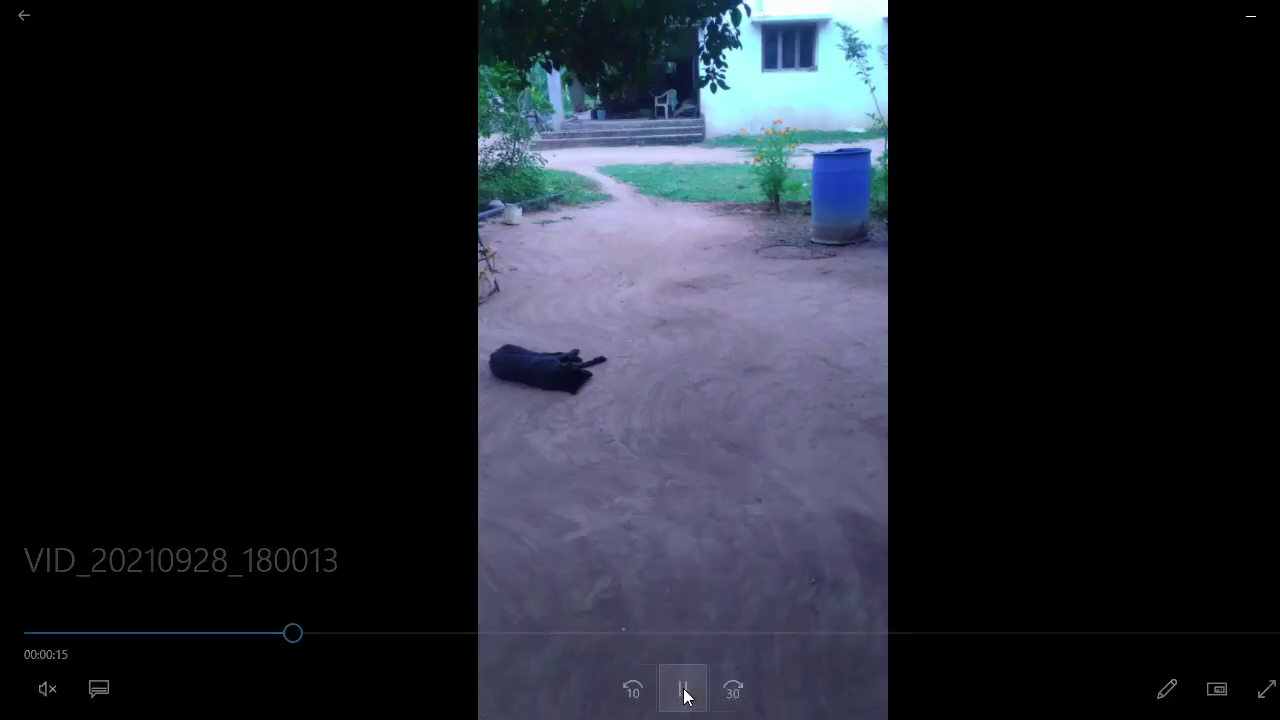
Watch the clip until the phone shows the AR bear, then minimize the player to reveal Chrome.
{"action": "mouse_move", "coordinate": [685, 697]}
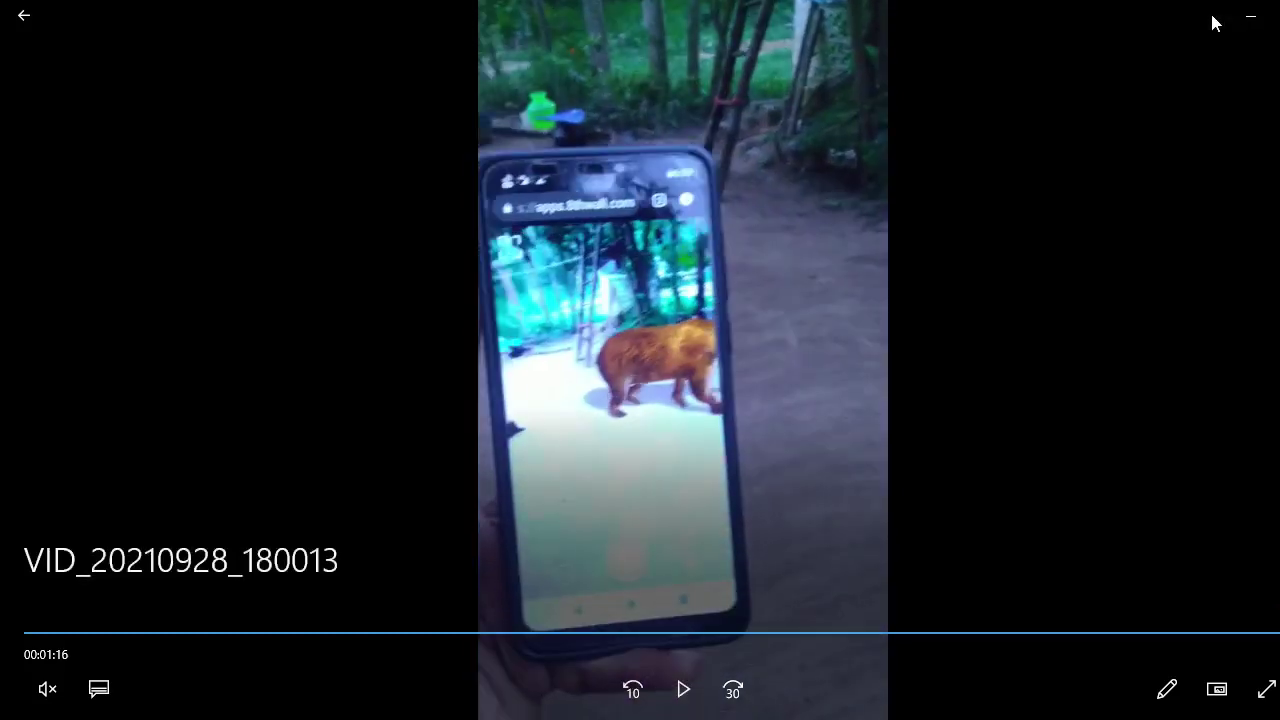
{"action": "left_click", "coordinate": [1243, 15]}
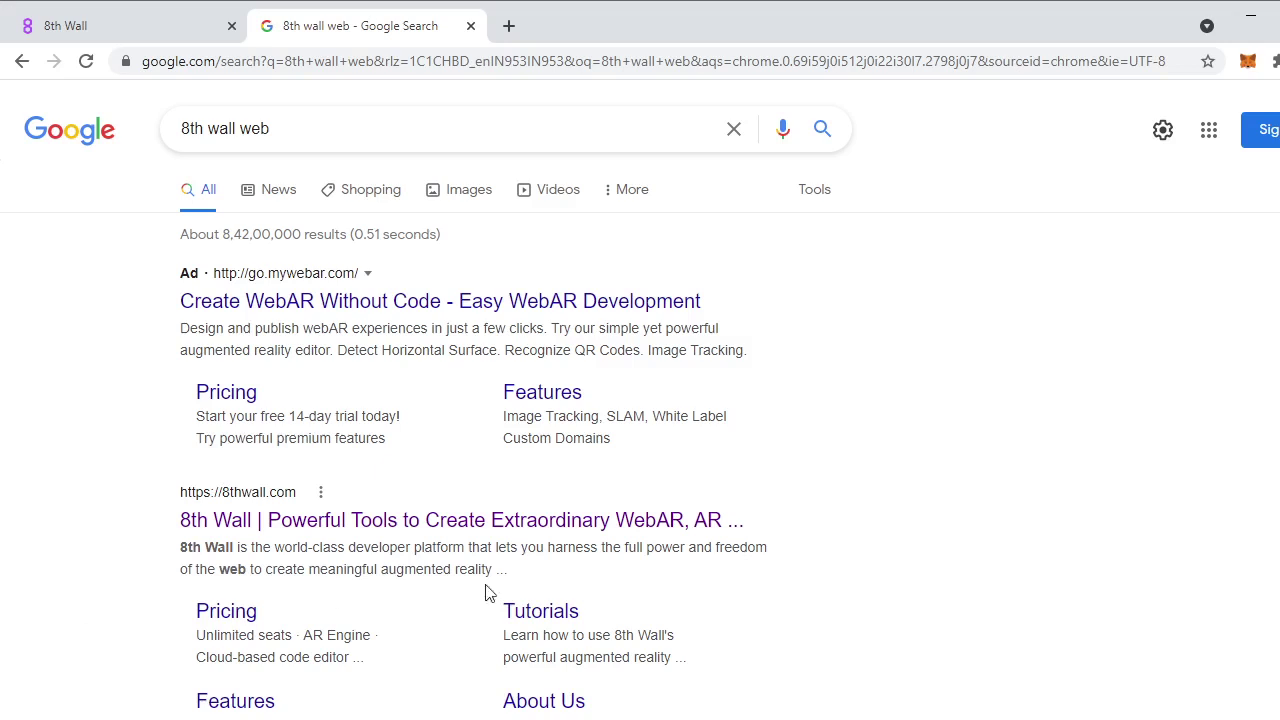
Switch to the 8th Wall tab showing the dashboard's recent projects venbha, test and ARCam1.
{"action": "left_click", "coordinate": [182, 30]}
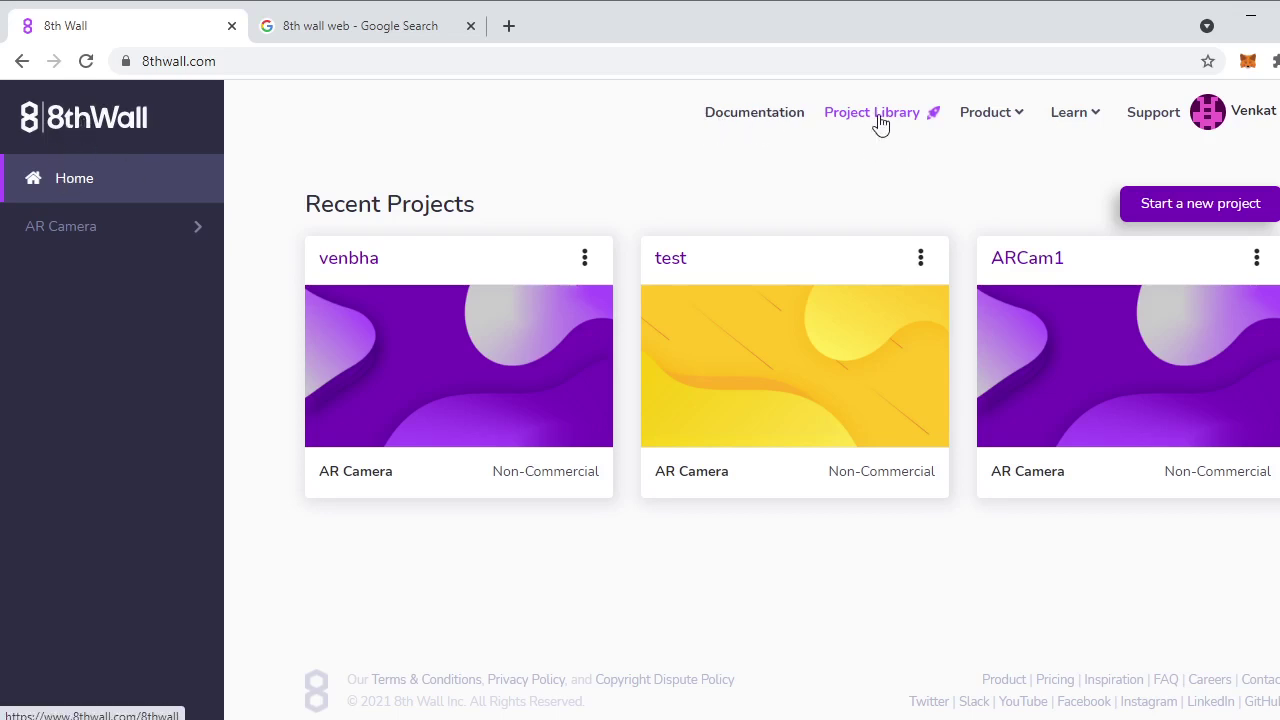
{"action": "mouse_move", "coordinate": [995, 118]}
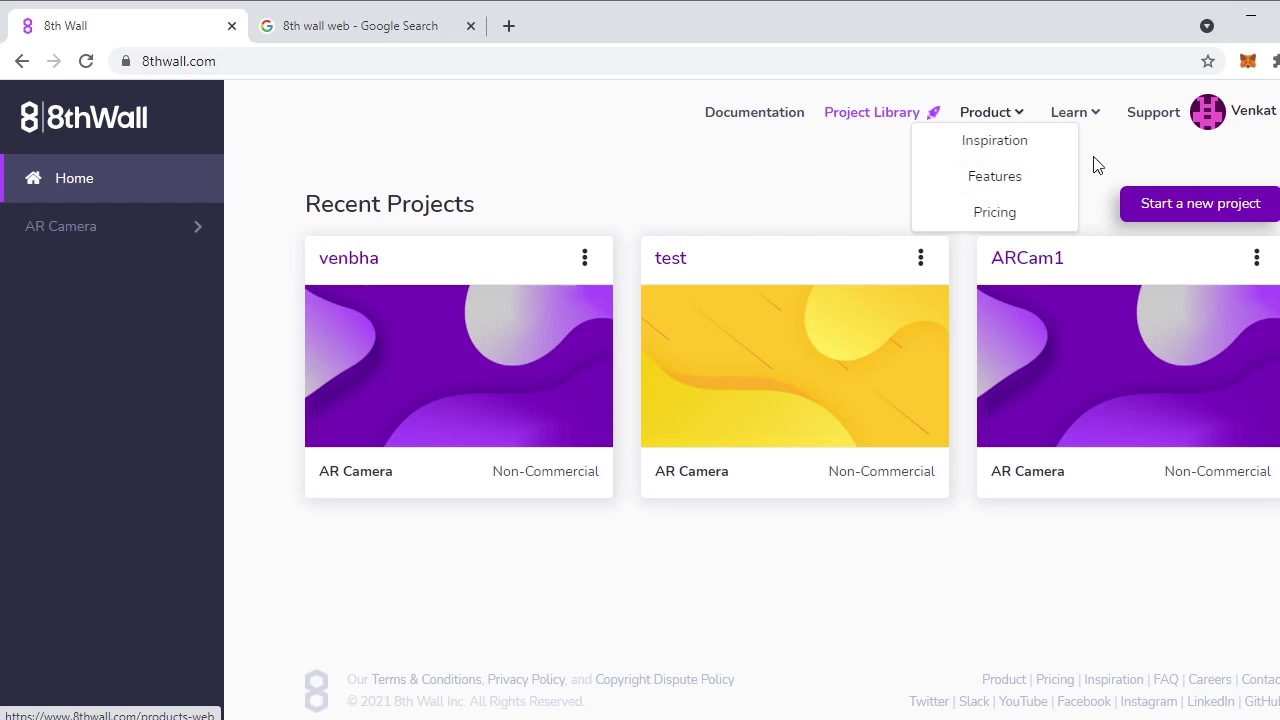
{"action": "mouse_move", "coordinate": [1096, 114]}
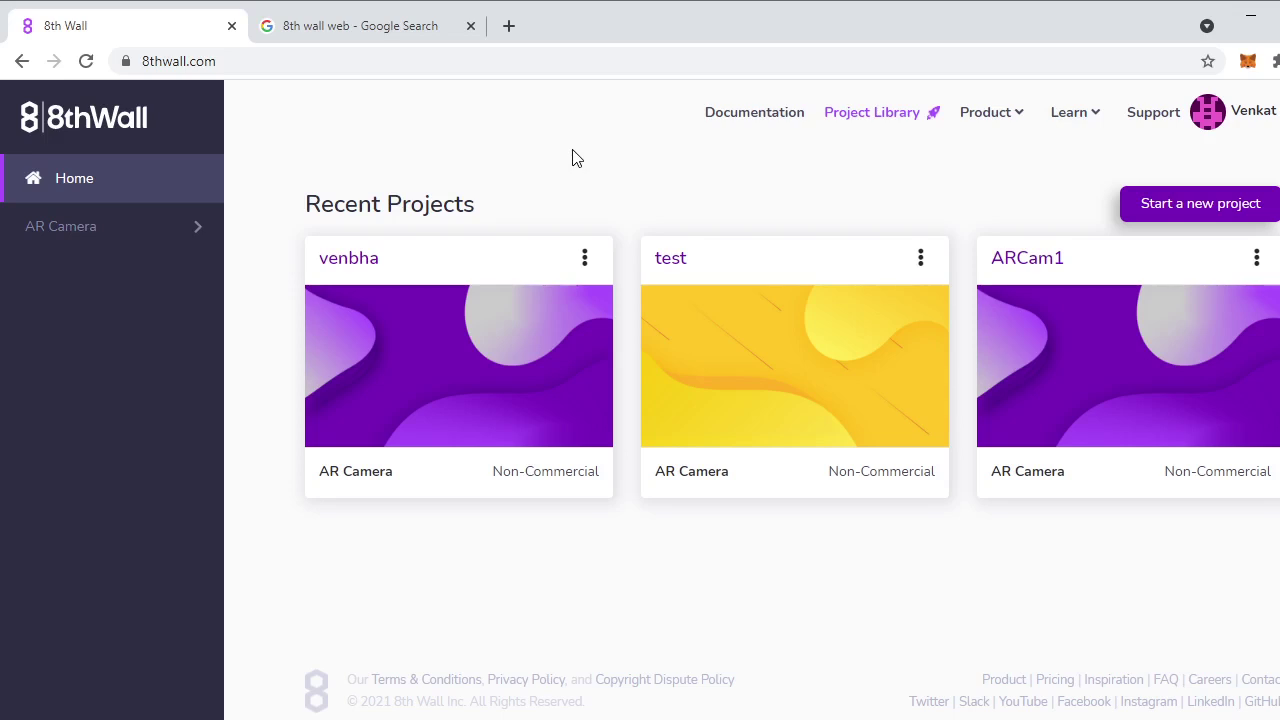
Load Sketchfab in a new tab and go back to the '8th wall web' search results.
{"action": "left_click", "coordinate": [512, 27]}
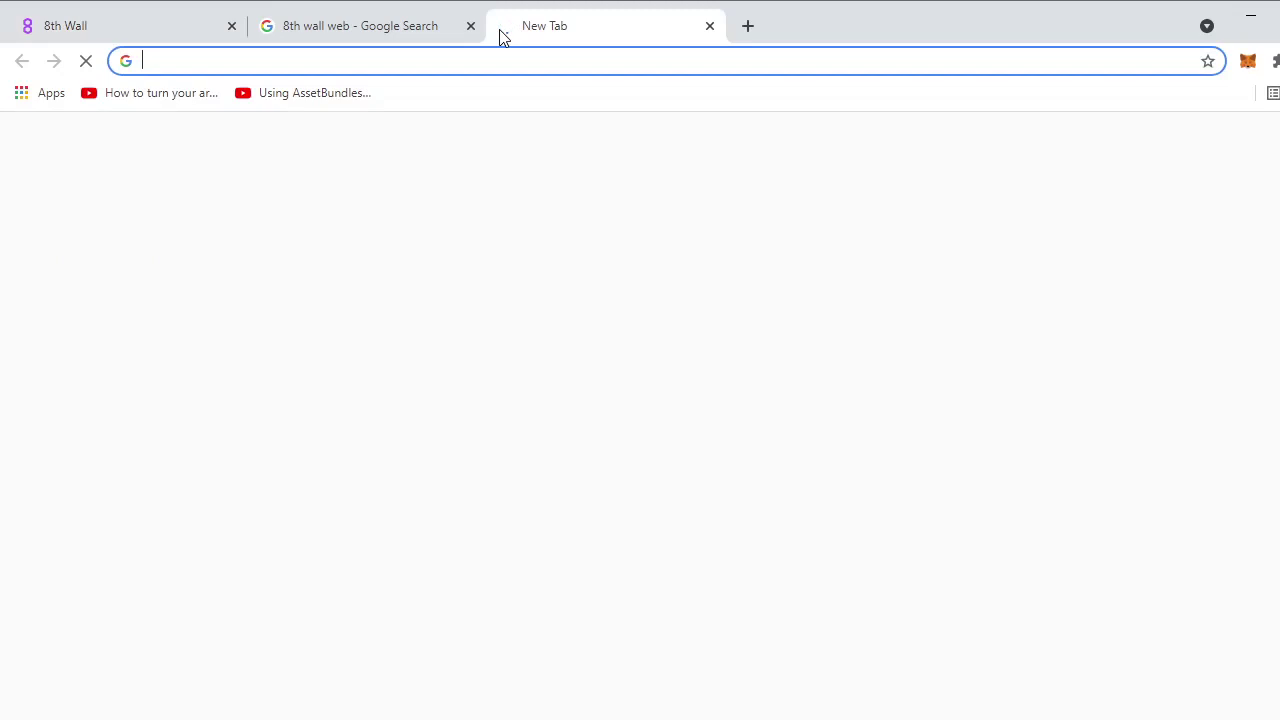
{"action": "type", "text": "sketch"}
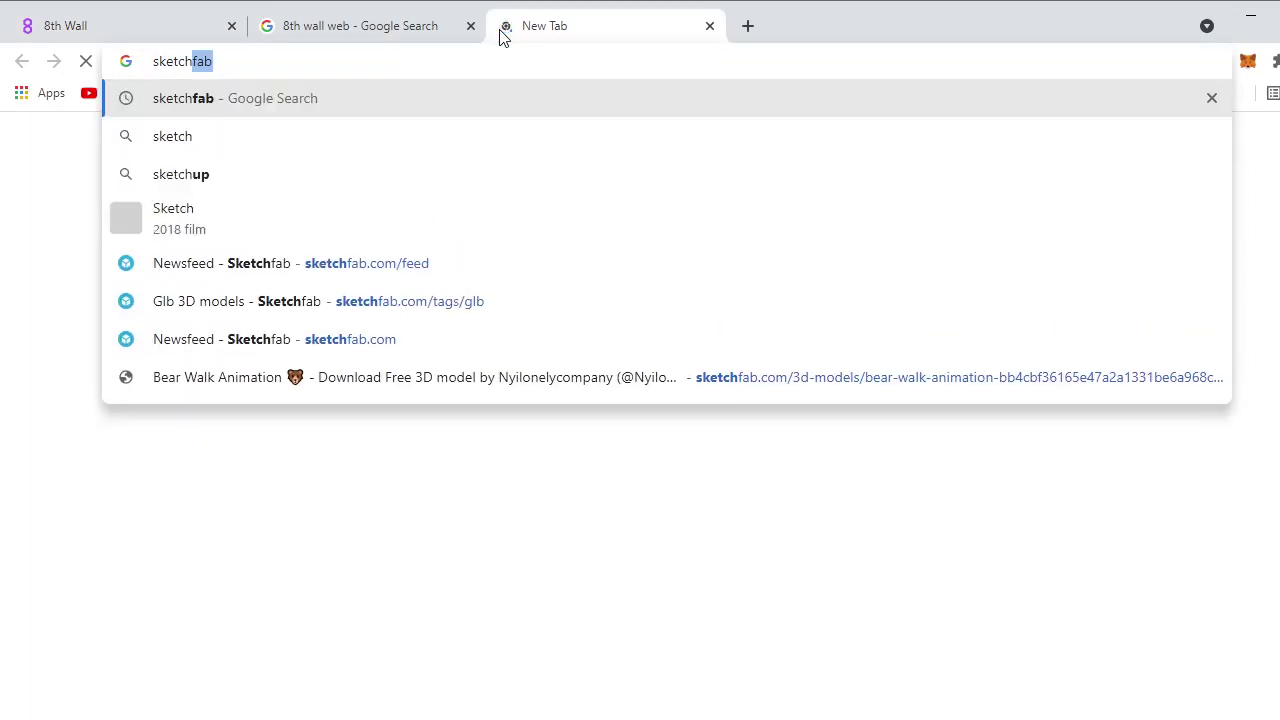
{"action": "type", "text": "fab"}
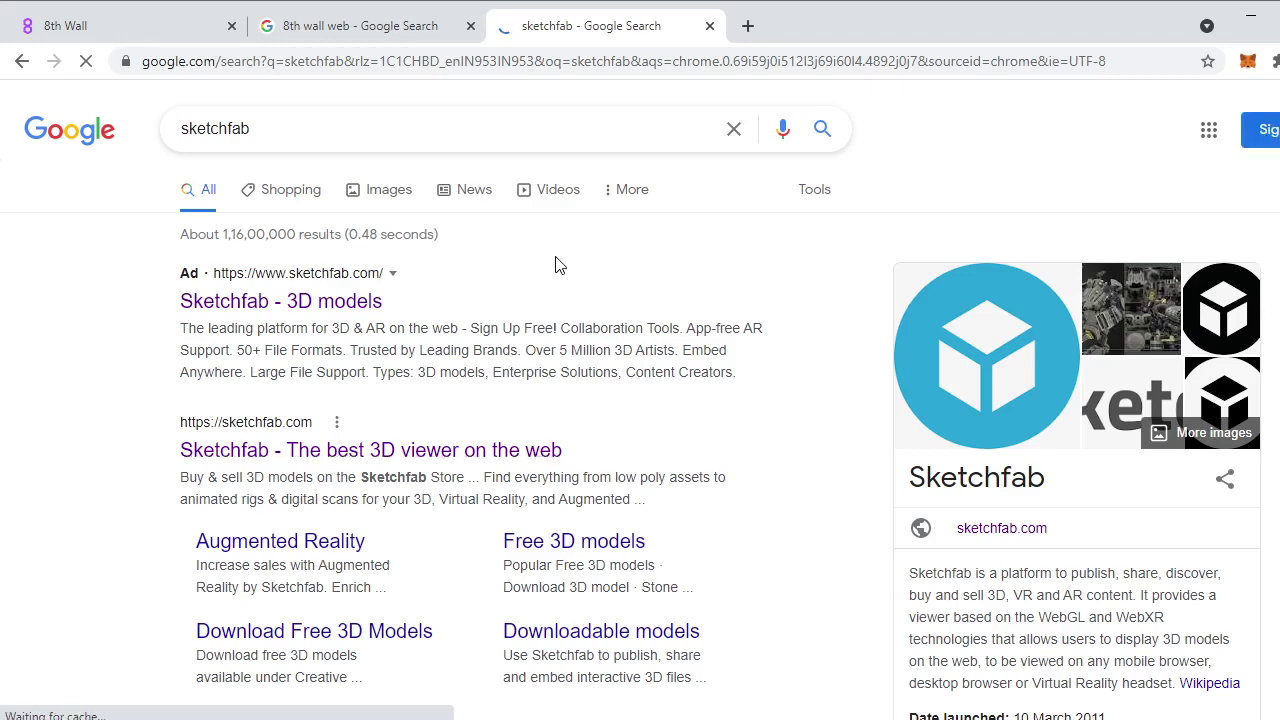
{"action": "left_click", "coordinate": [390, 37]}
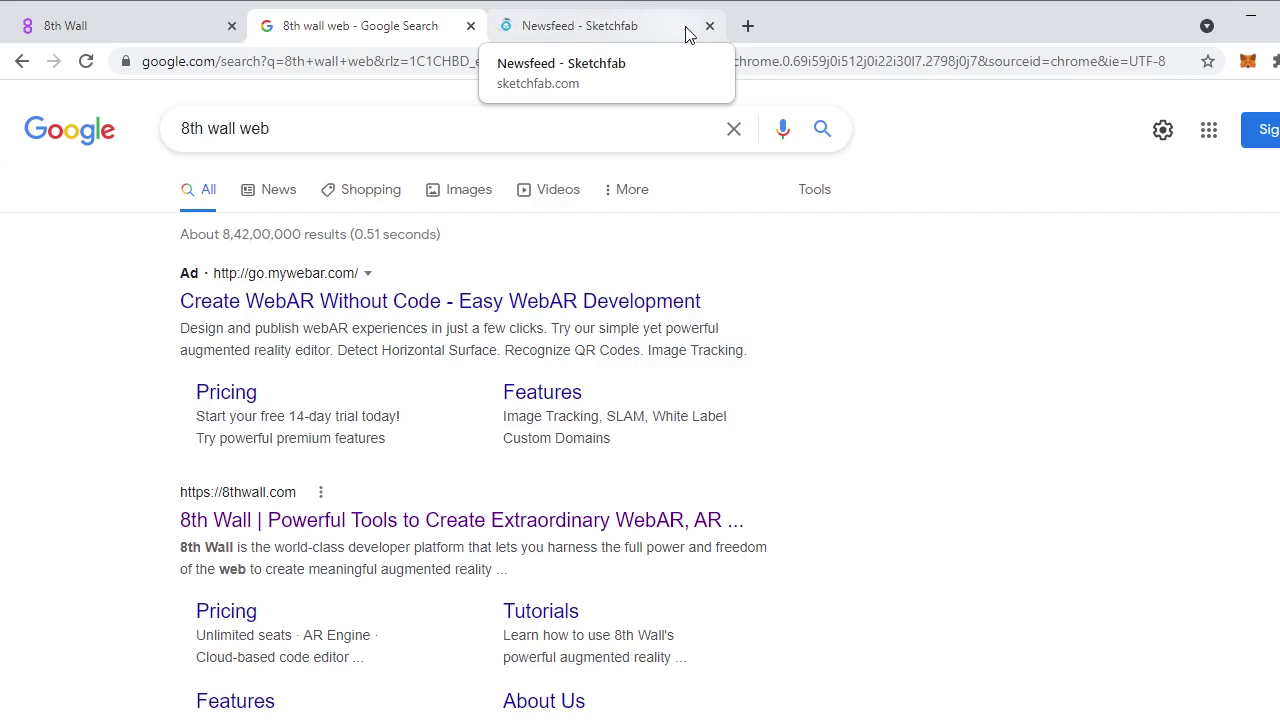
Close the Sketchfab tab and start a new 8th Wall project with AR Camera as its type.
{"action": "left_click", "coordinate": [113, 32]}
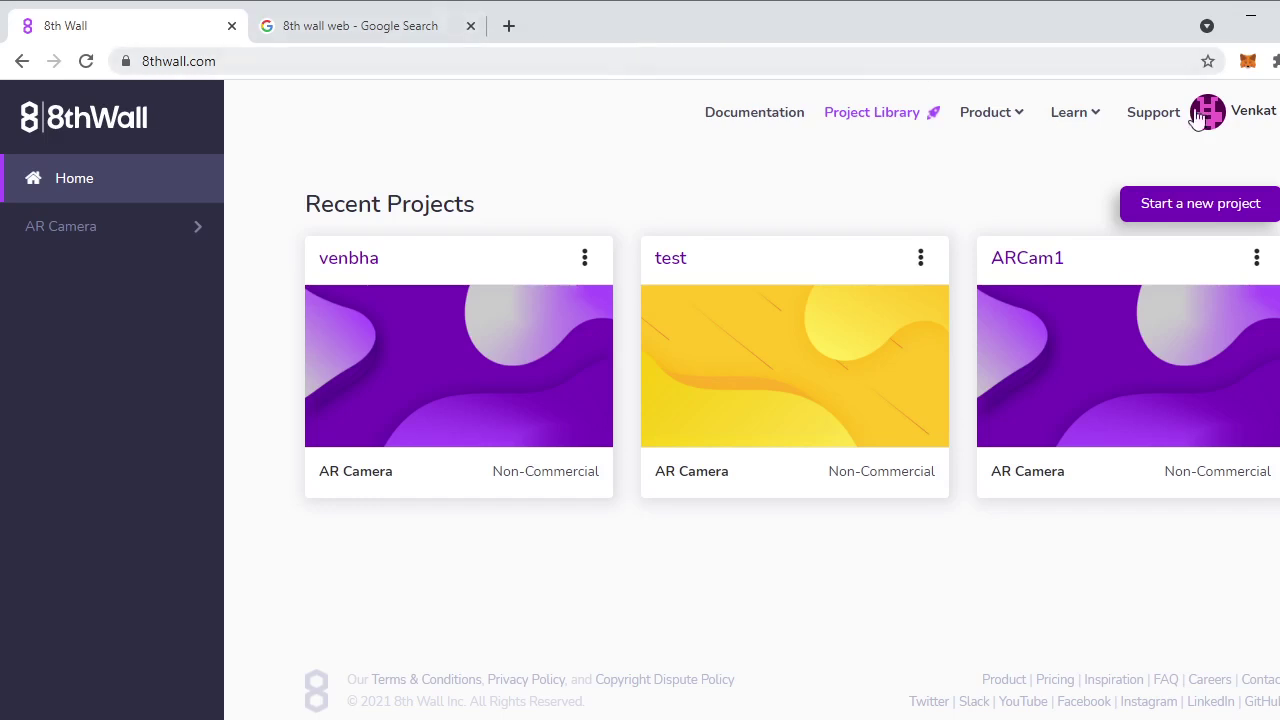
{"action": "left_click", "coordinate": [1201, 206]}
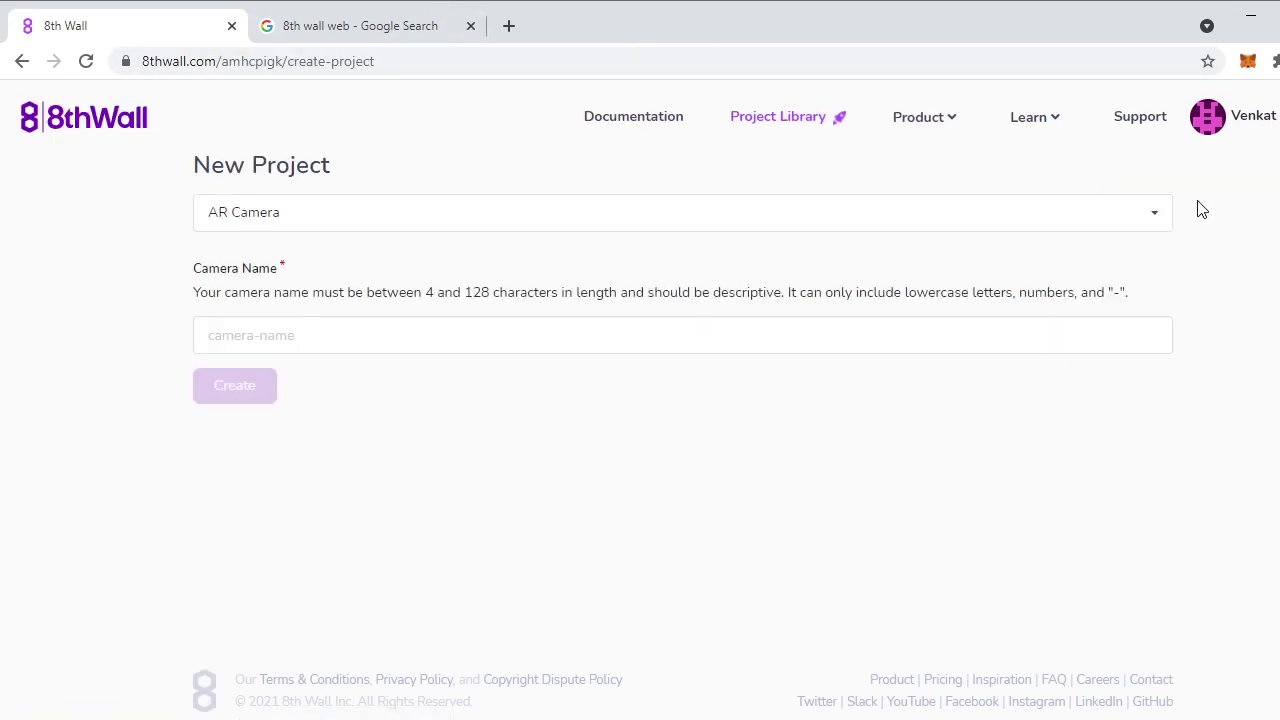
{"action": "left_click", "coordinate": [804, 224]}
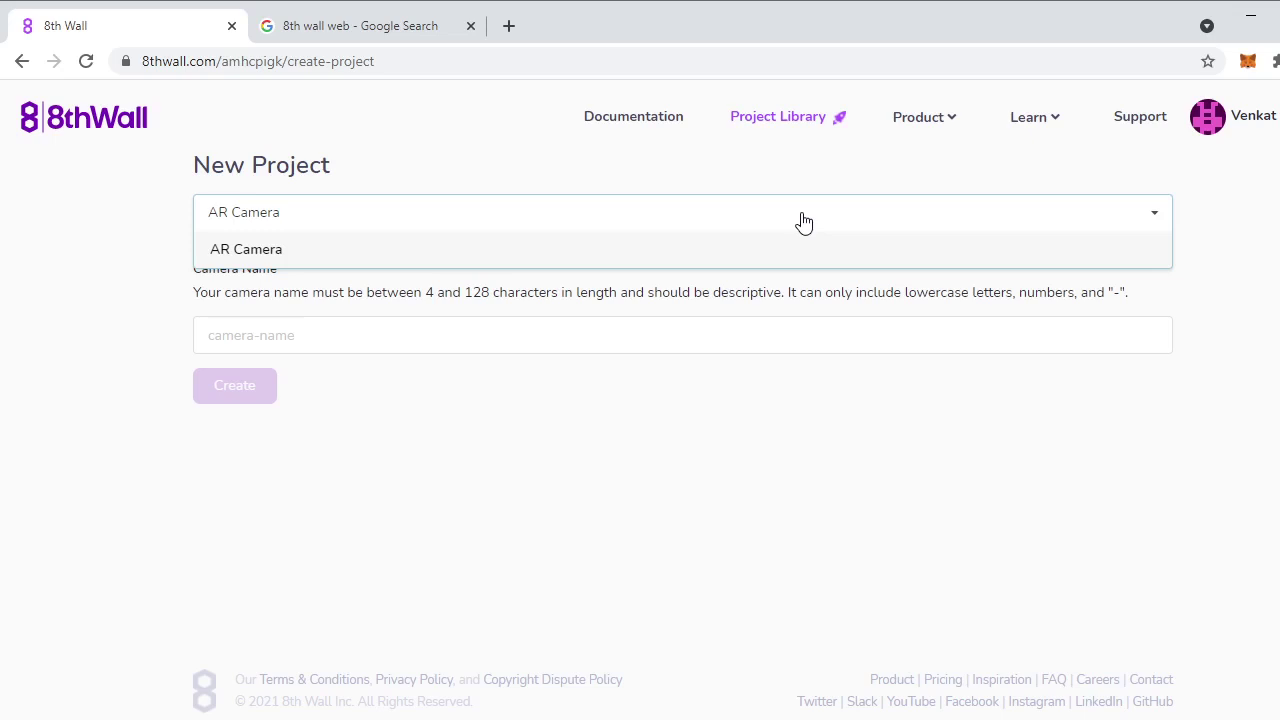
{"action": "left_click", "coordinate": [833, 263]}
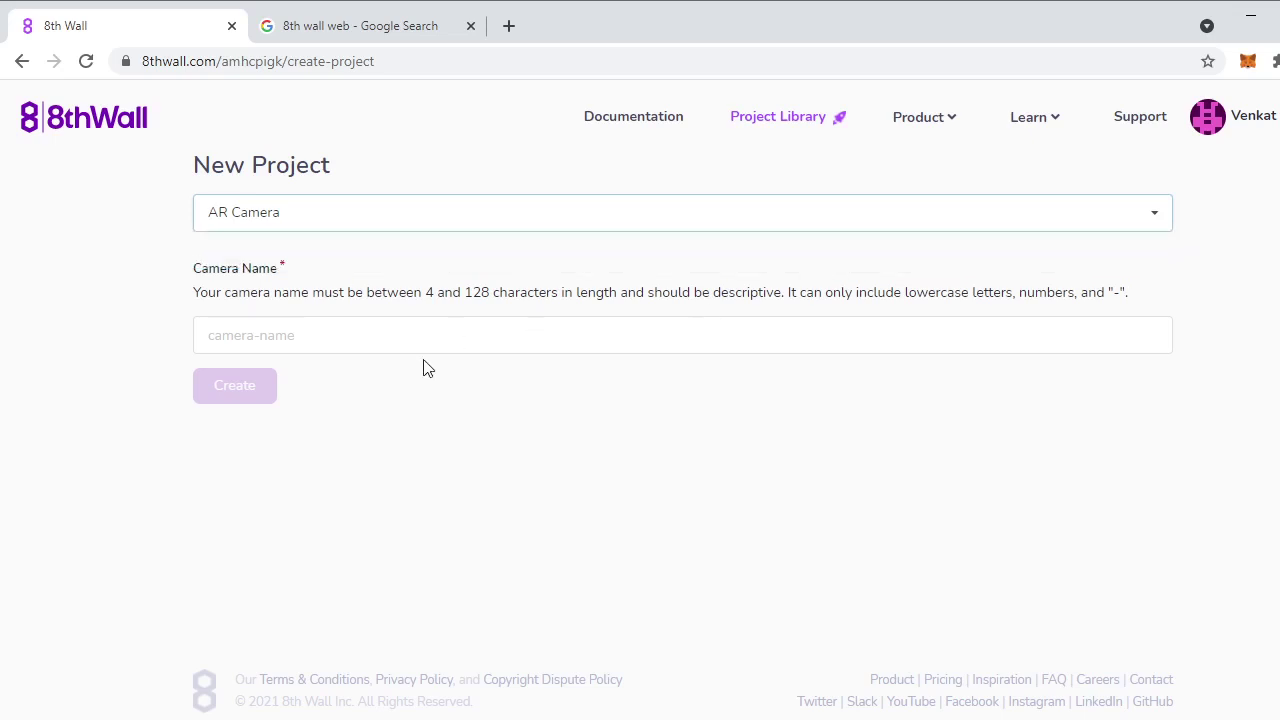
Enter 'vtm1' as the Camera Name, correcting an initial typo.
{"action": "left_click", "coordinate": [430, 334]}
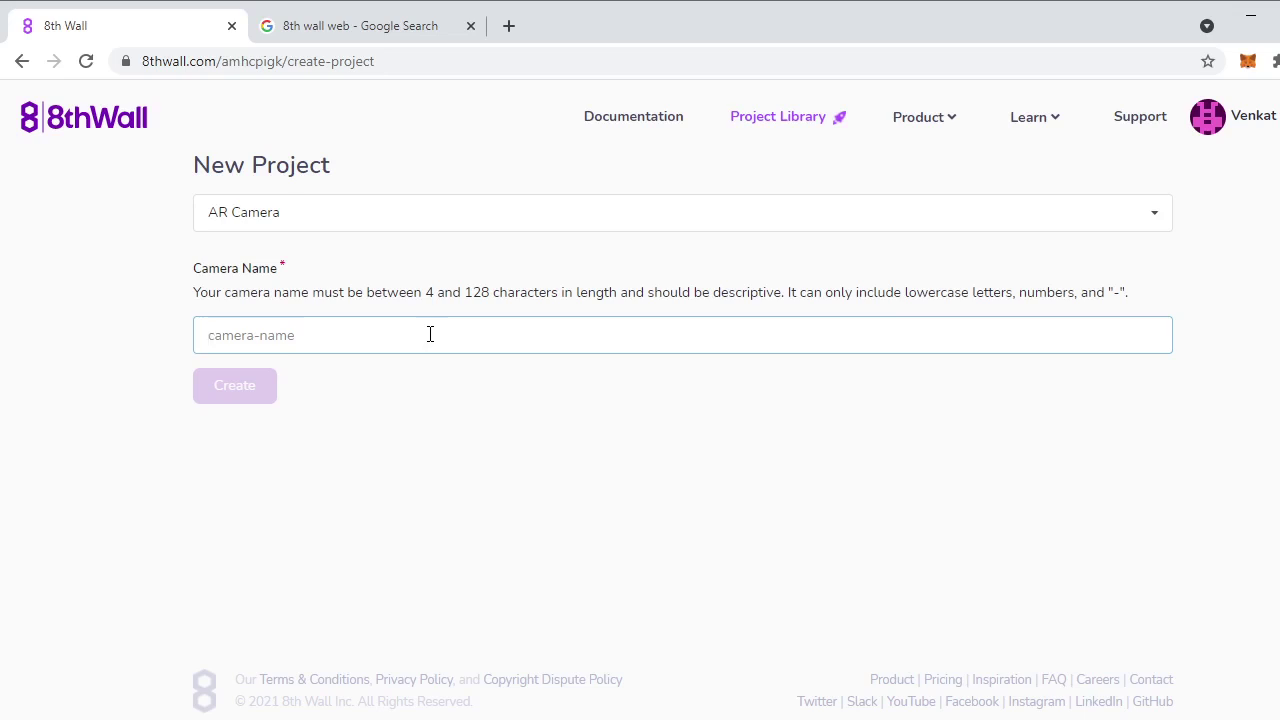
{"action": "type", "text": "v"}
{"action": "type", "text": "MT"}
{"action": "key", "text": "BackSpace"}
{"action": "key", "text": "BackSpace"}
{"action": "key", "text": "BackSpace"}
{"action": "type", "text": "vtm"}
{"action": "type", "text": "1"}
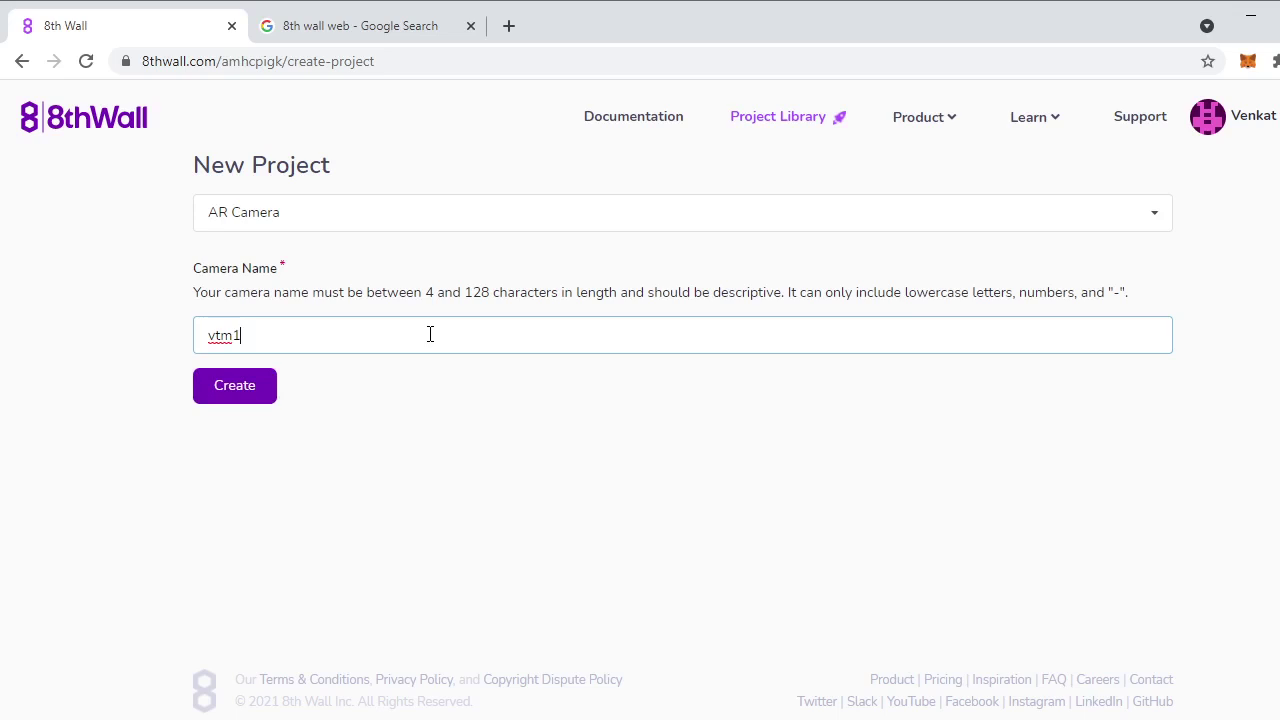
{"action": "left_click", "coordinate": [241, 403]}
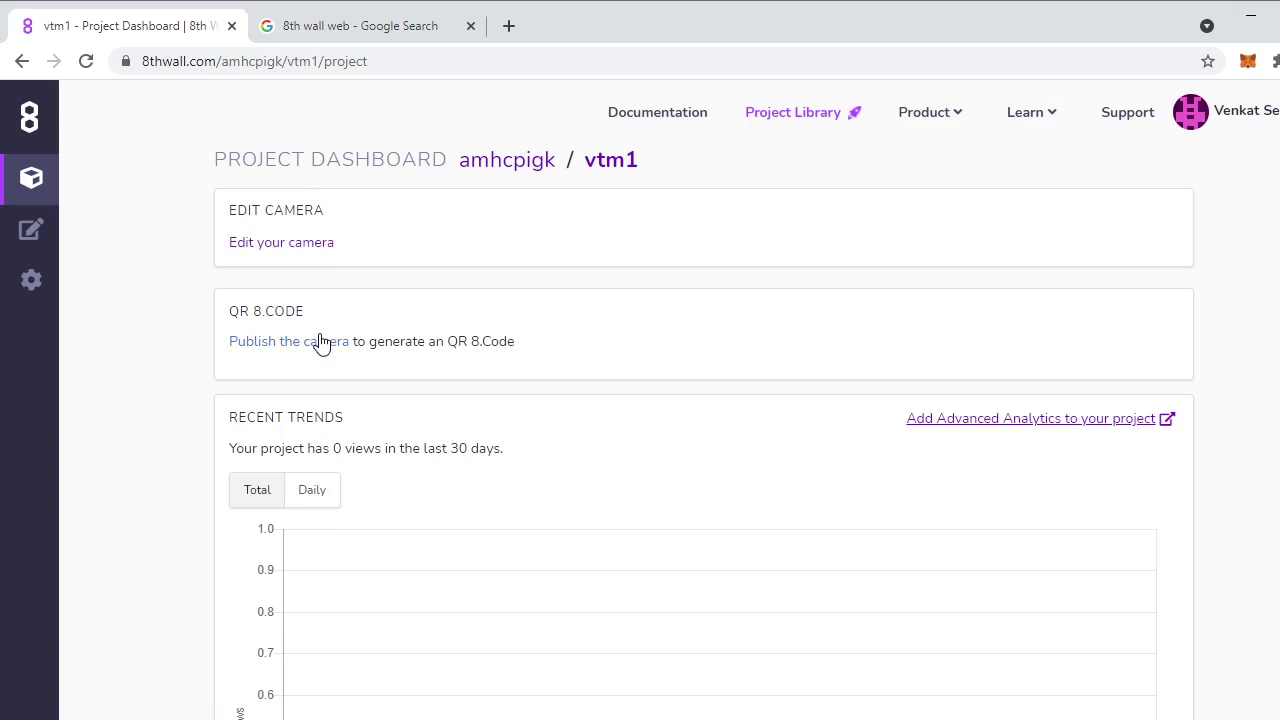
{"action": "scroll", "coordinate": [578, 440], "scroll_direction": "down", "scroll_amount": 2}
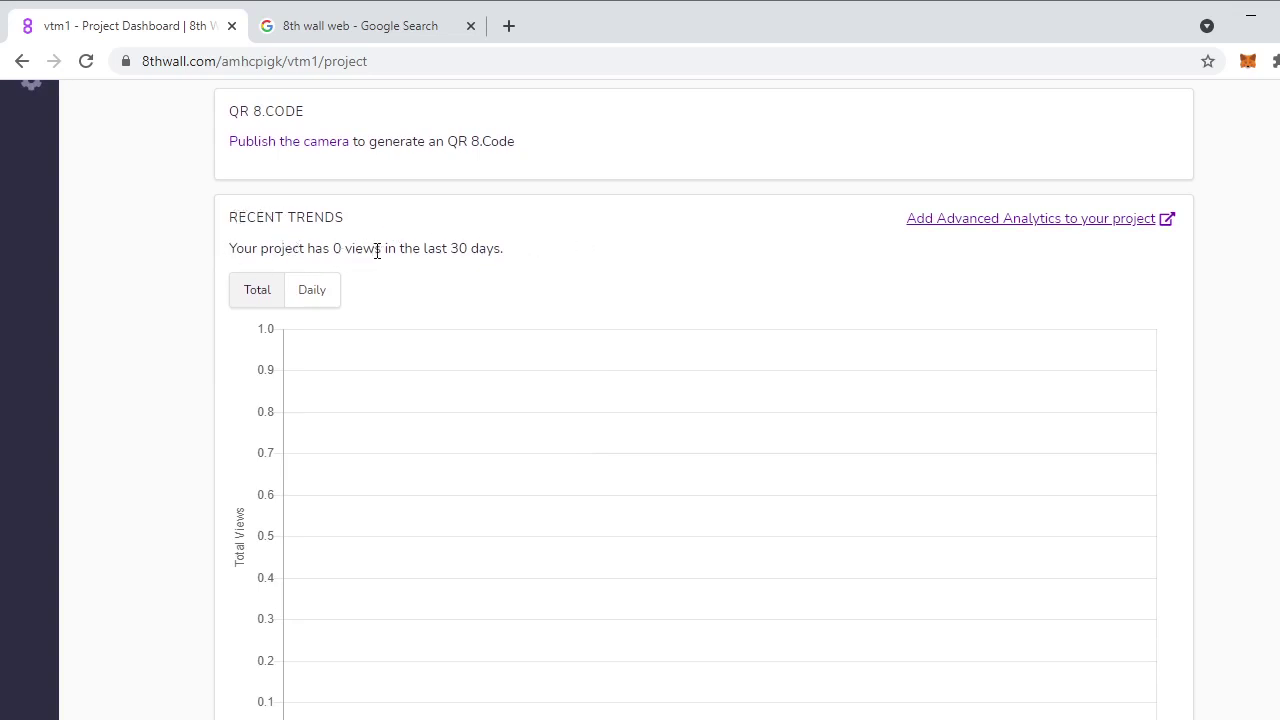
{"action": "scroll", "coordinate": [758, 410], "scroll_direction": "down", "scroll_amount": 2}
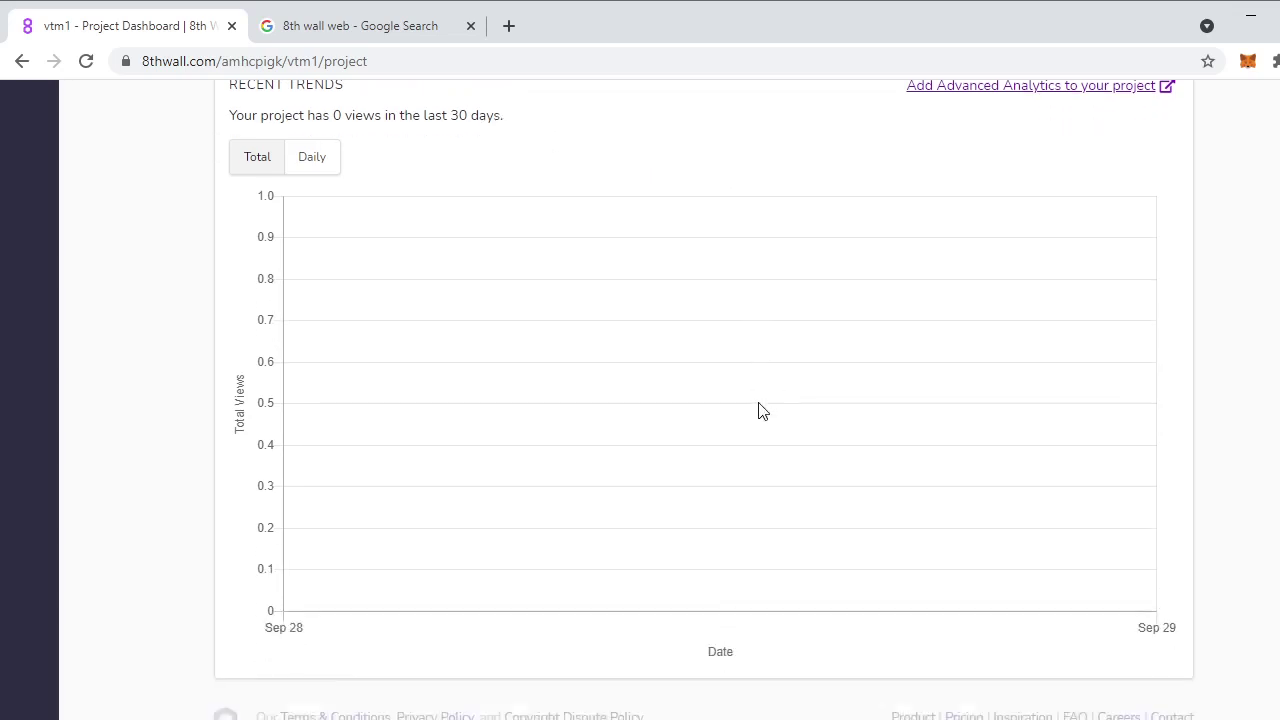
{"action": "scroll", "coordinate": [758, 410], "scroll_direction": "down", "scroll_amount": 1}
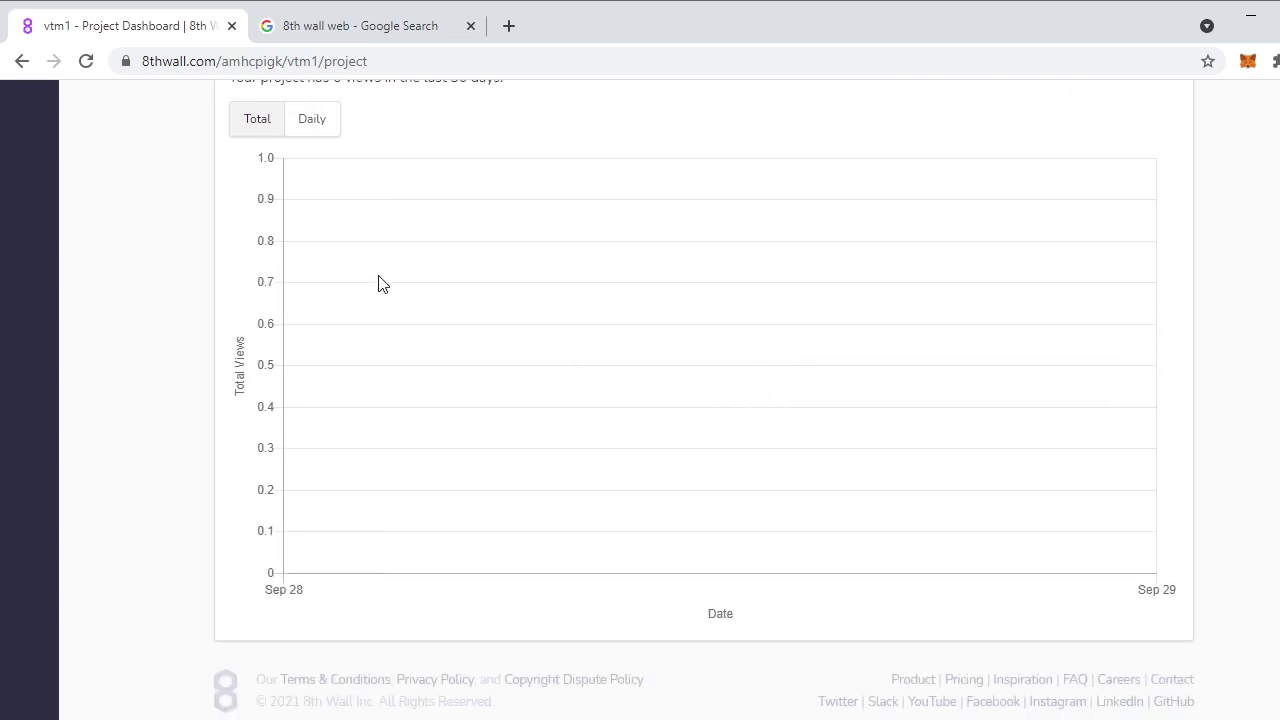
{"action": "scroll", "coordinate": [378, 284], "scroll_direction": "up", "scroll_amount": 4}
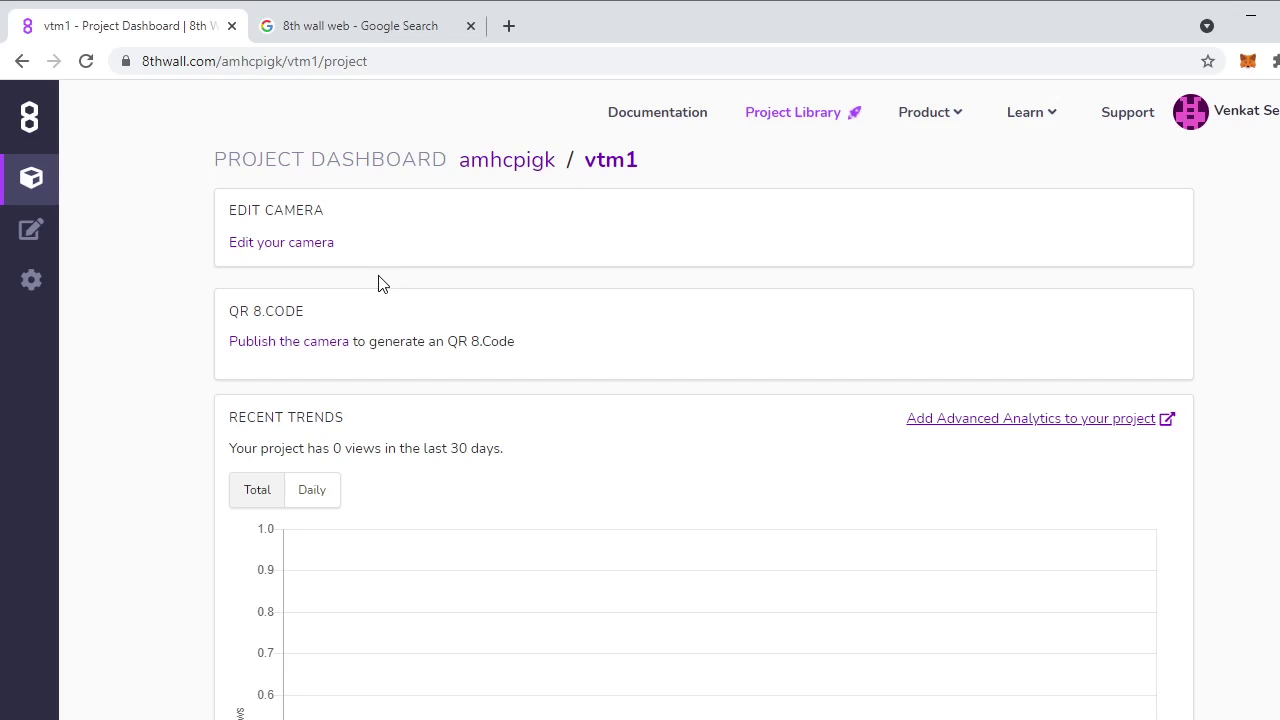
{"action": "scroll", "coordinate": [440, 385], "scroll_direction": "down", "scroll_amount": 2}
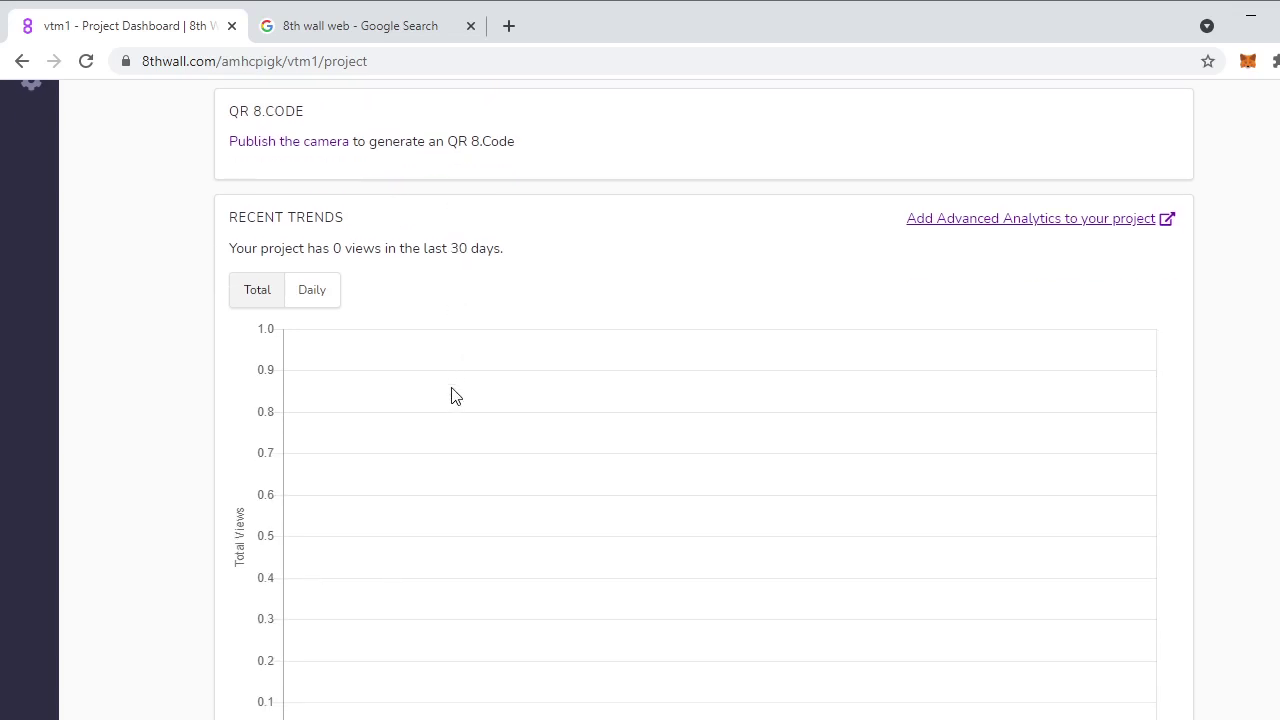
{"action": "scroll", "coordinate": [451, 396], "scroll_direction": "down", "scroll_amount": 2}
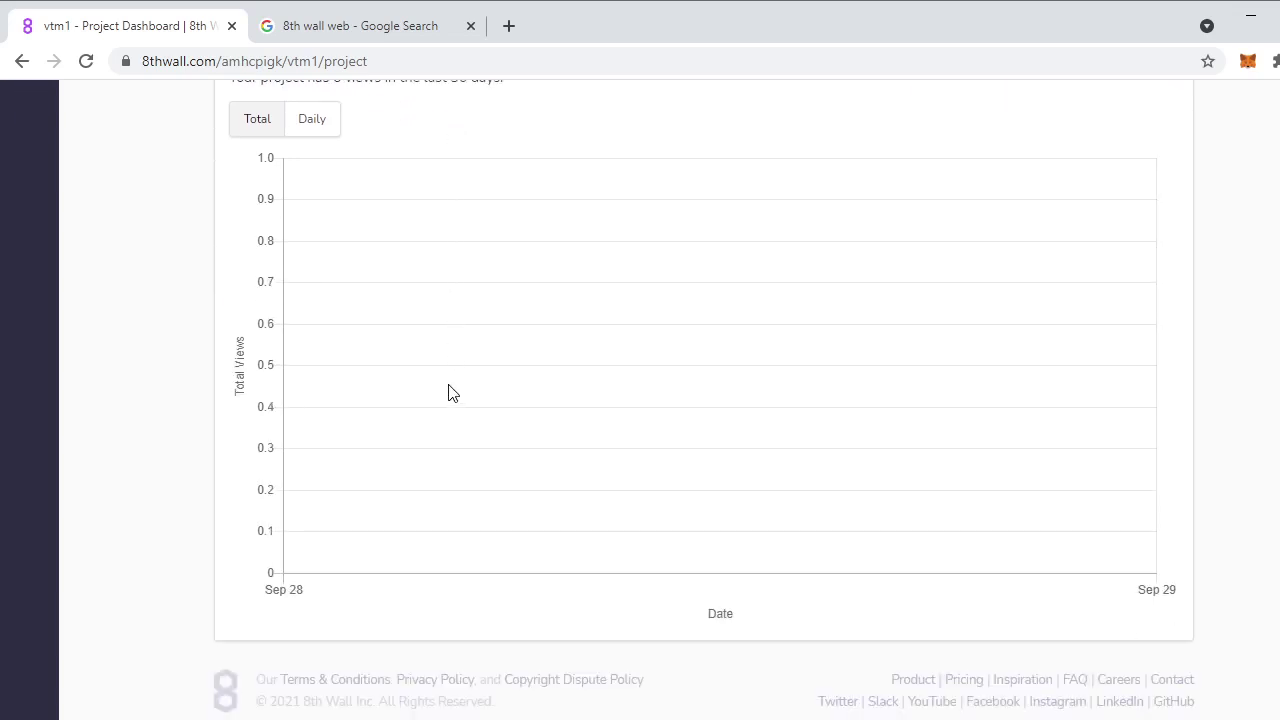
{"action": "scroll", "coordinate": [448, 393], "scroll_direction": "up", "scroll_amount": 1}
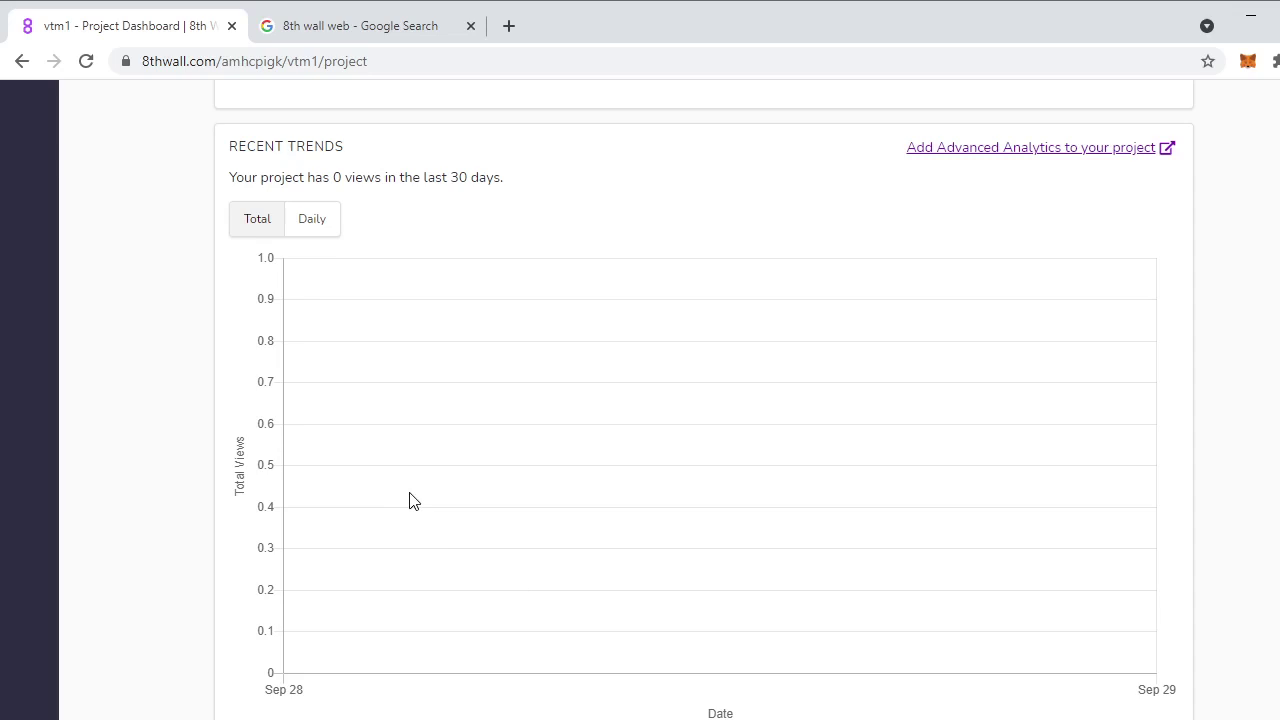
{"action": "scroll", "coordinate": [449, 497], "scroll_direction": "up", "scroll_amount": 2}
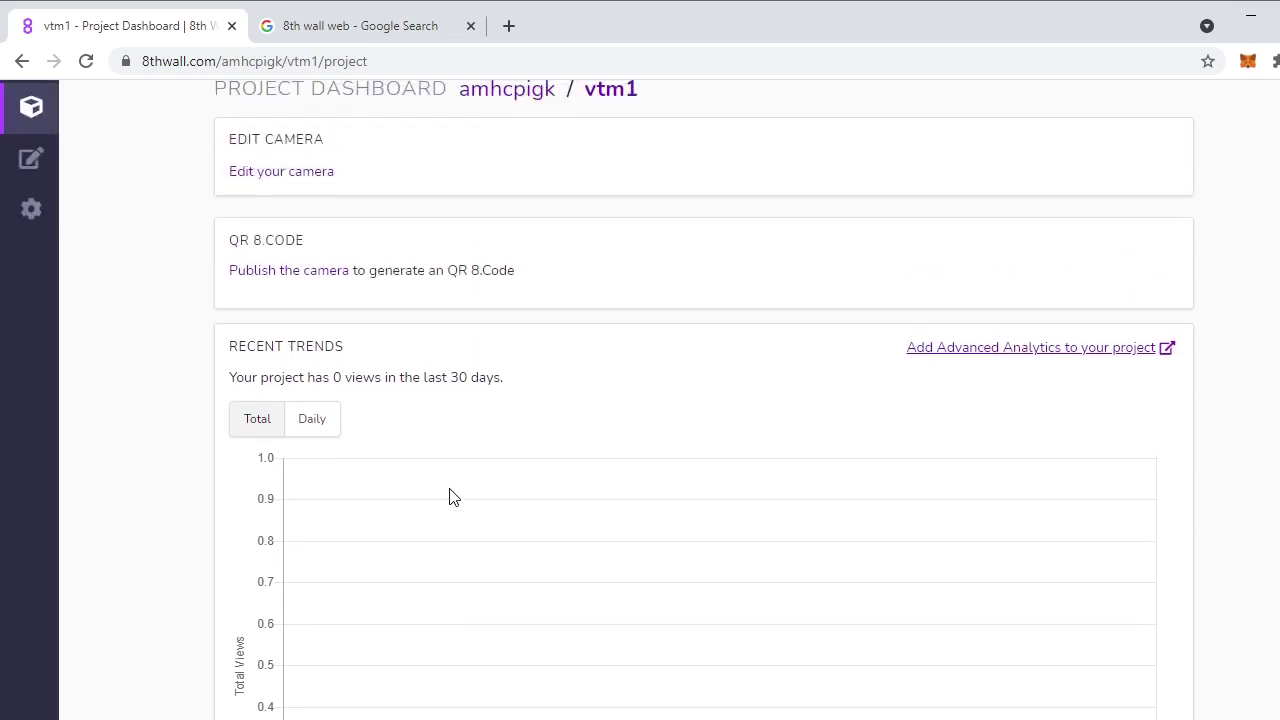
{"action": "scroll", "coordinate": [449, 497], "scroll_direction": "up", "scroll_amount": 1}
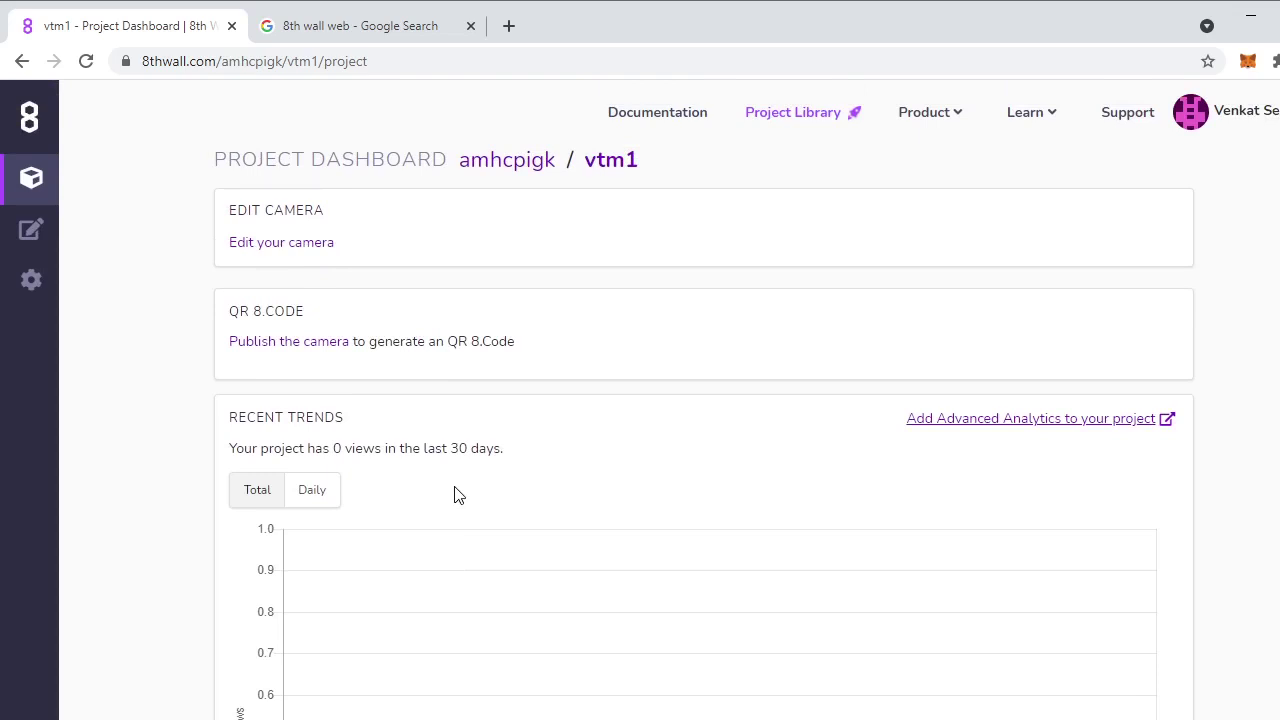
{"action": "scroll", "coordinate": [468, 492], "scroll_direction": "down", "scroll_amount": 2}
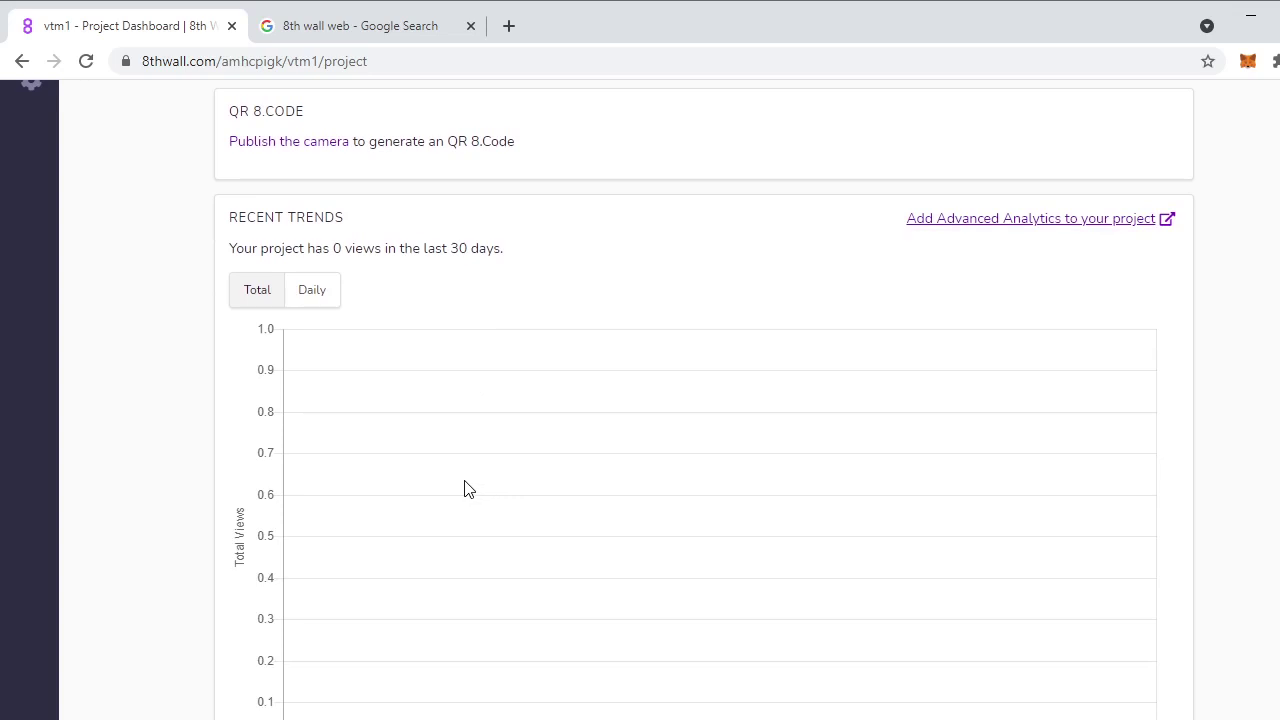
{"action": "scroll", "coordinate": [464, 489], "scroll_direction": "down", "scroll_amount": 1}
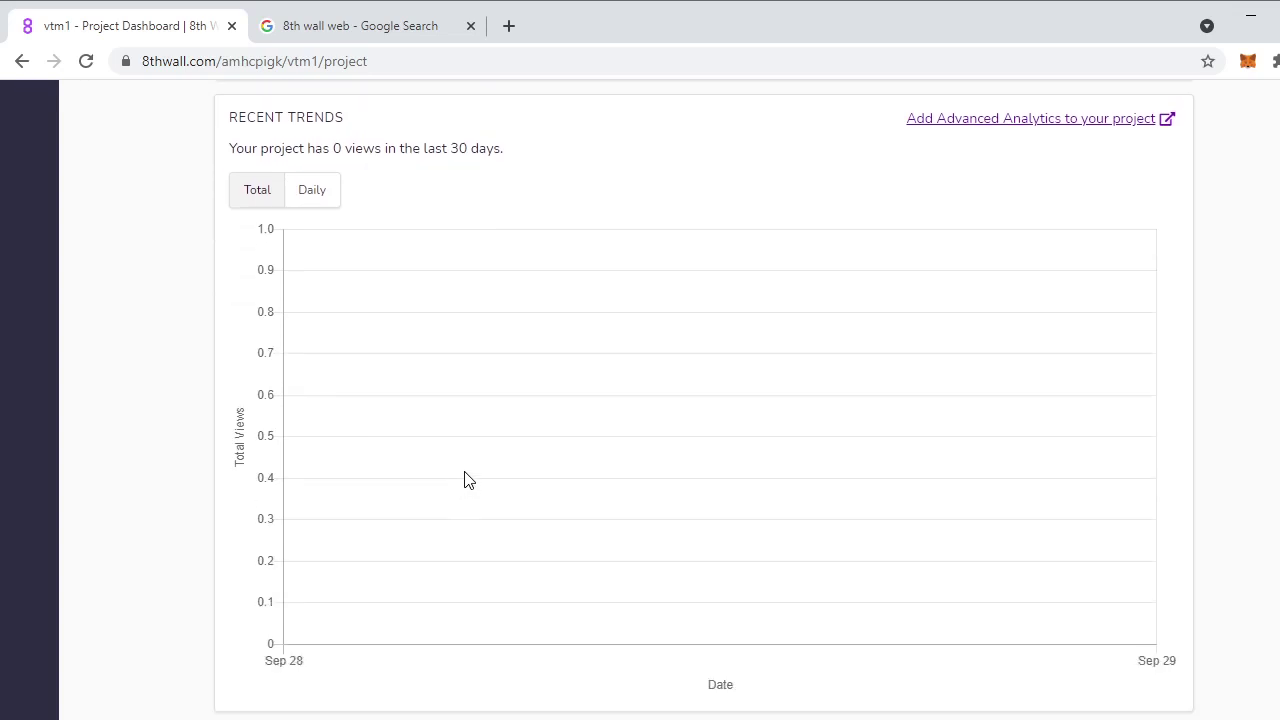
{"action": "scroll", "coordinate": [465, 482], "scroll_direction": "up", "scroll_amount": 1}
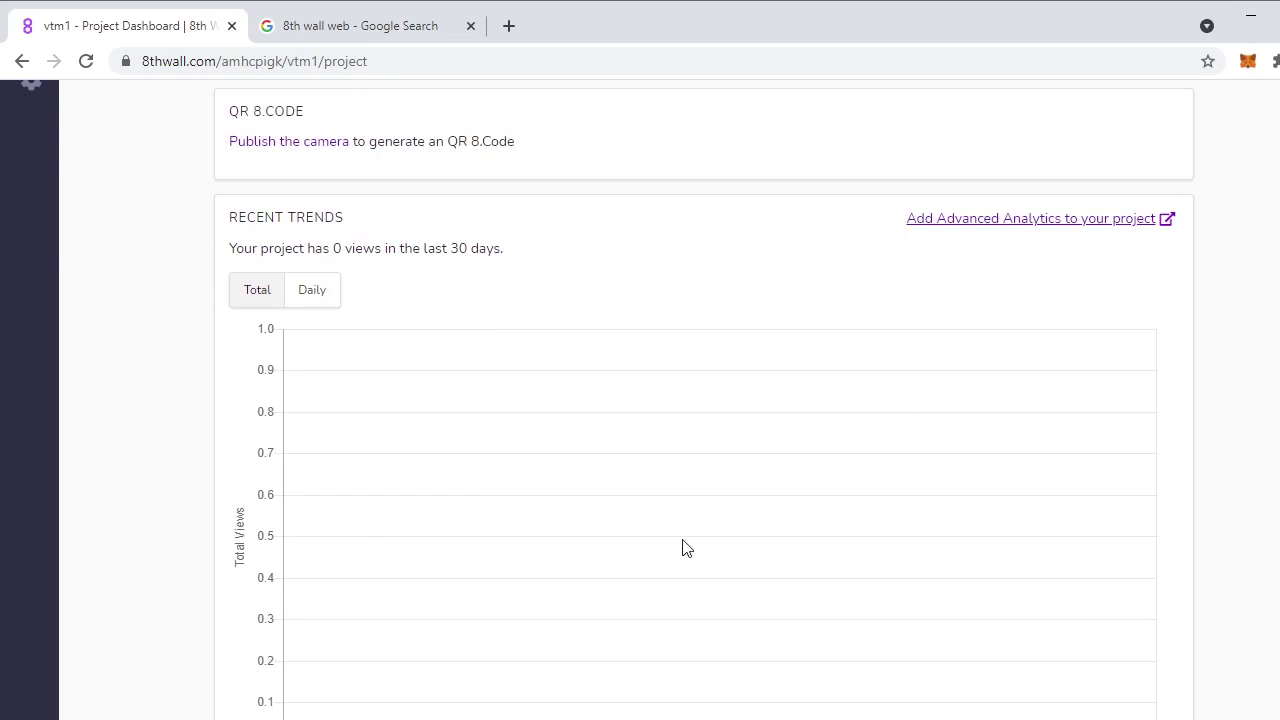
{"action": "scroll", "coordinate": [684, 547], "scroll_direction": "up", "scroll_amount": 2}
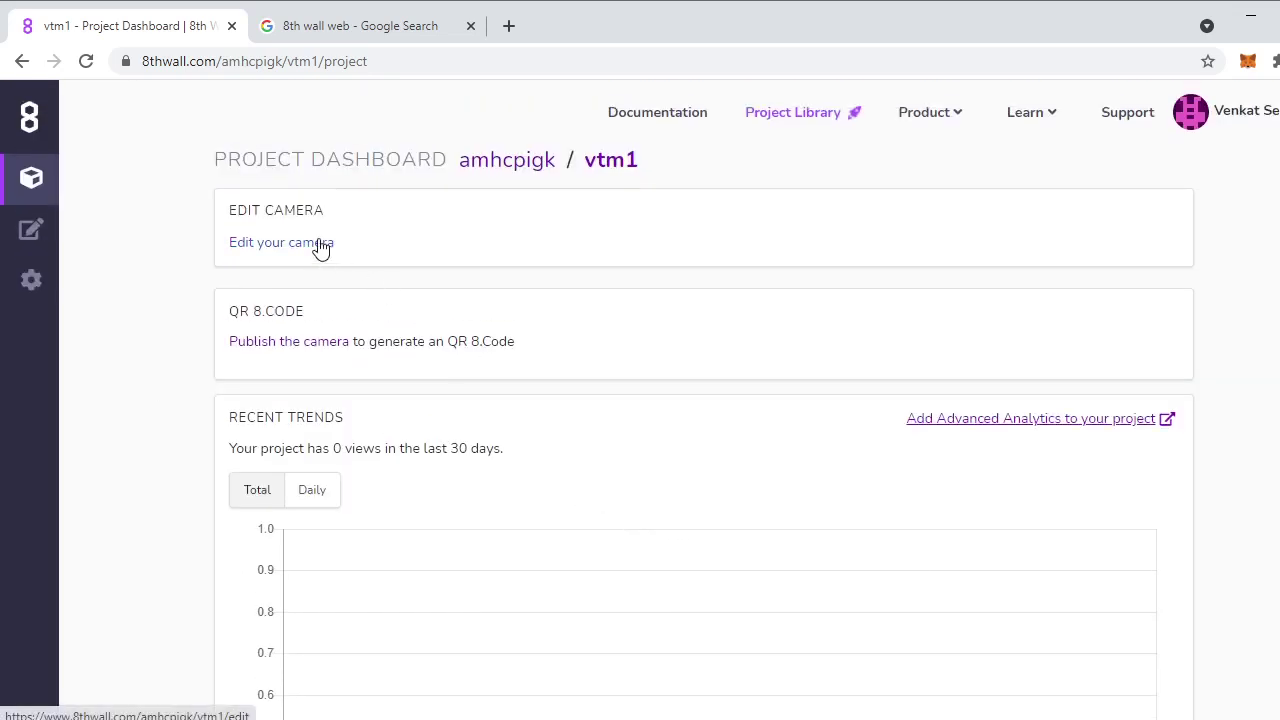
Open the vtm1 camera editor and scroll down to the sidewalk preview at Most Phones 9:16.
{"action": "left_click", "coordinate": [320, 247]}
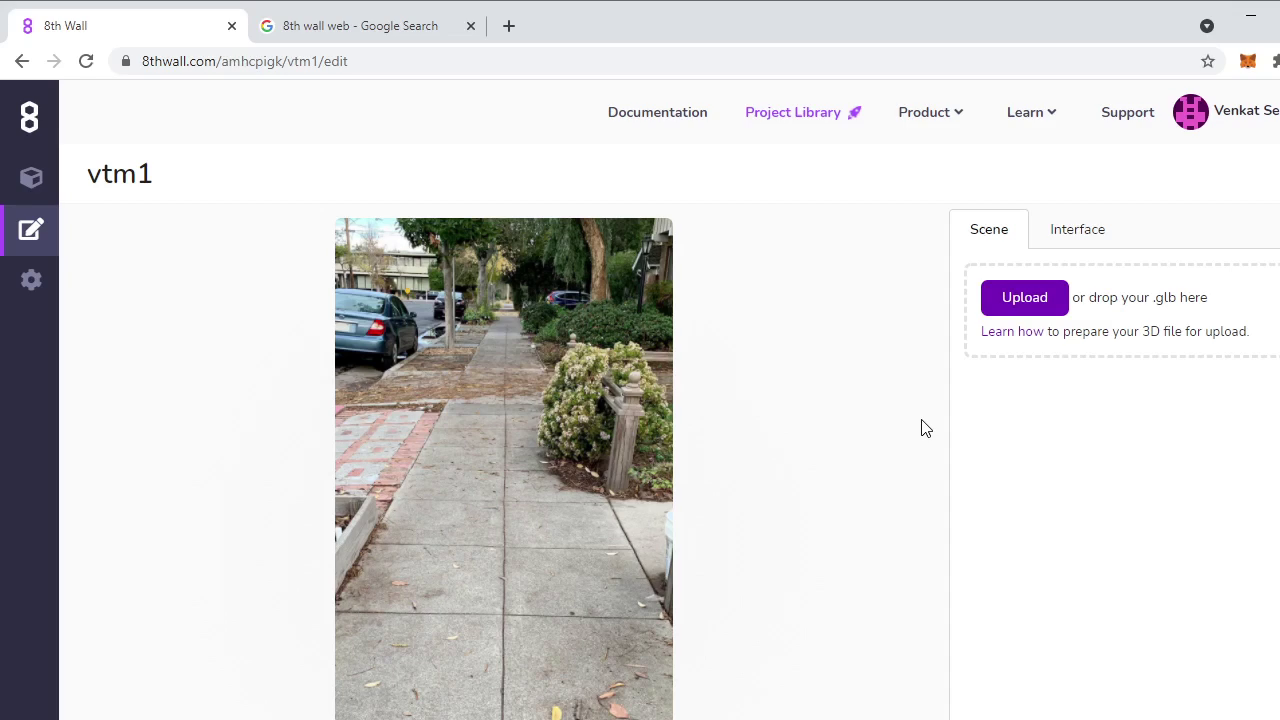
{"action": "scroll", "coordinate": [318, 600], "scroll_direction": "down", "scroll_amount": 1}
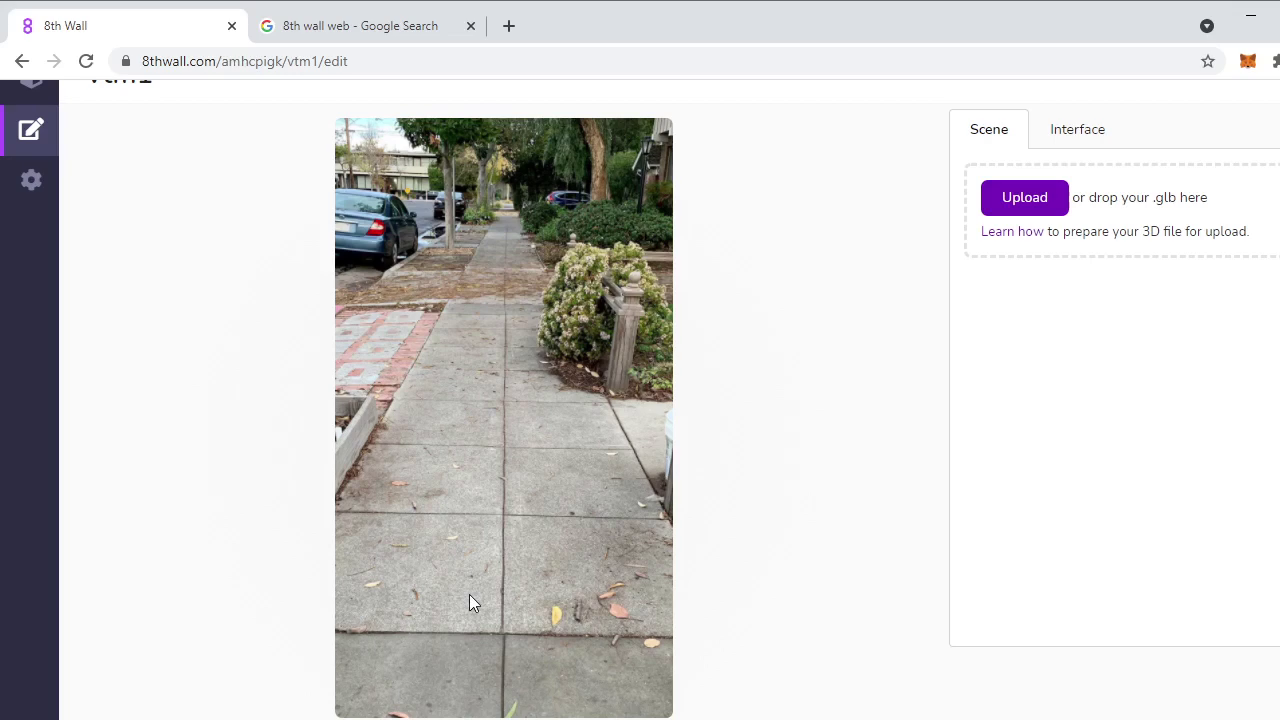
{"action": "scroll", "coordinate": [470, 595], "scroll_direction": "down", "scroll_amount": 1}
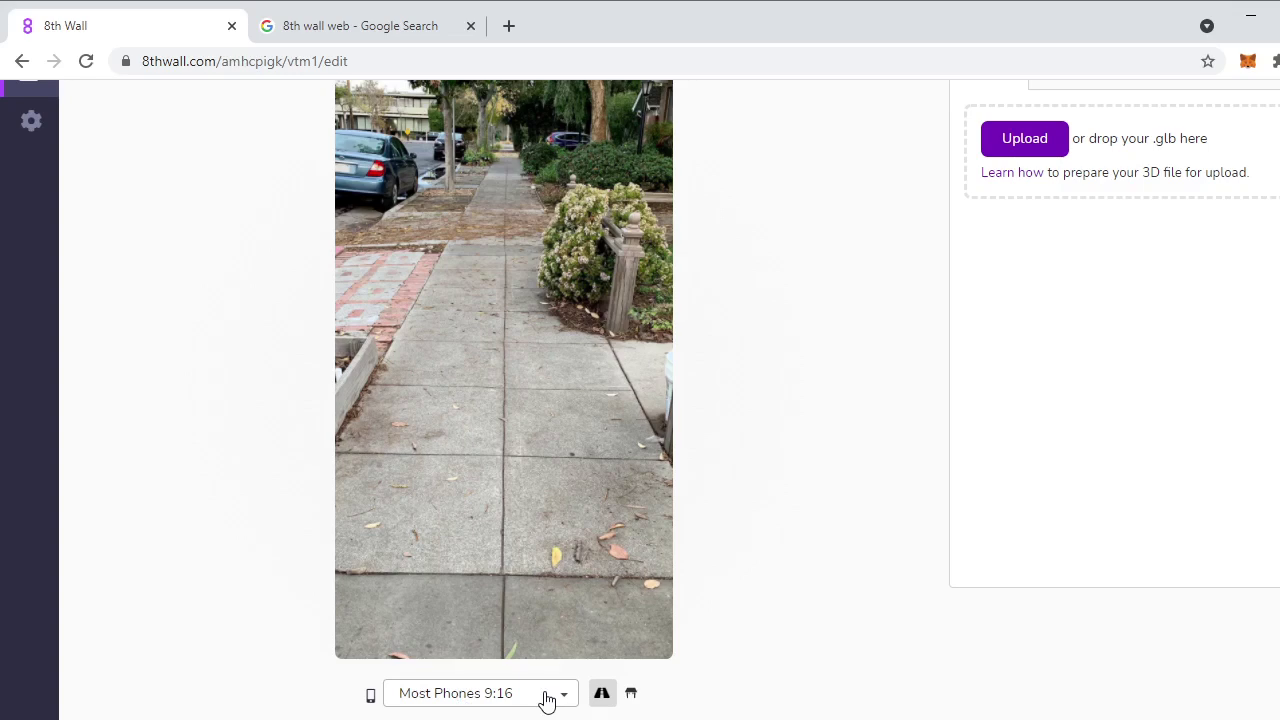
{"action": "left_click", "coordinate": [546, 699]}
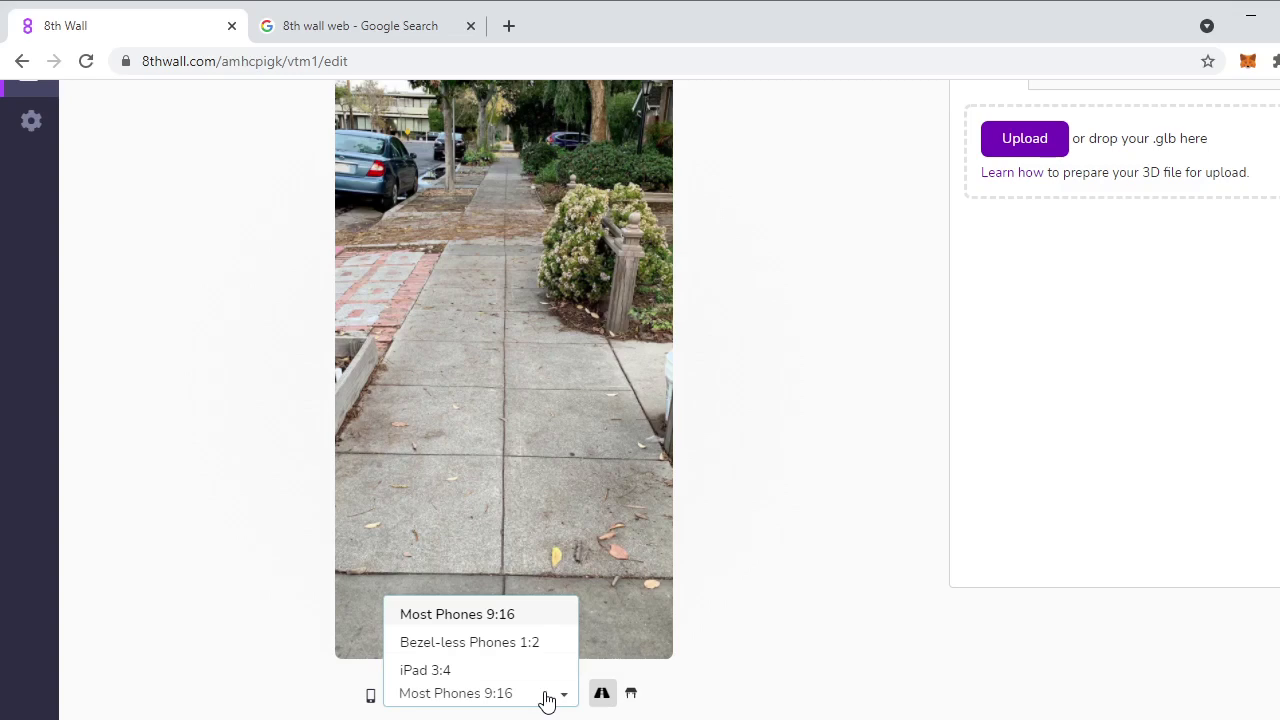
{"action": "left_click", "coordinate": [546, 698]}
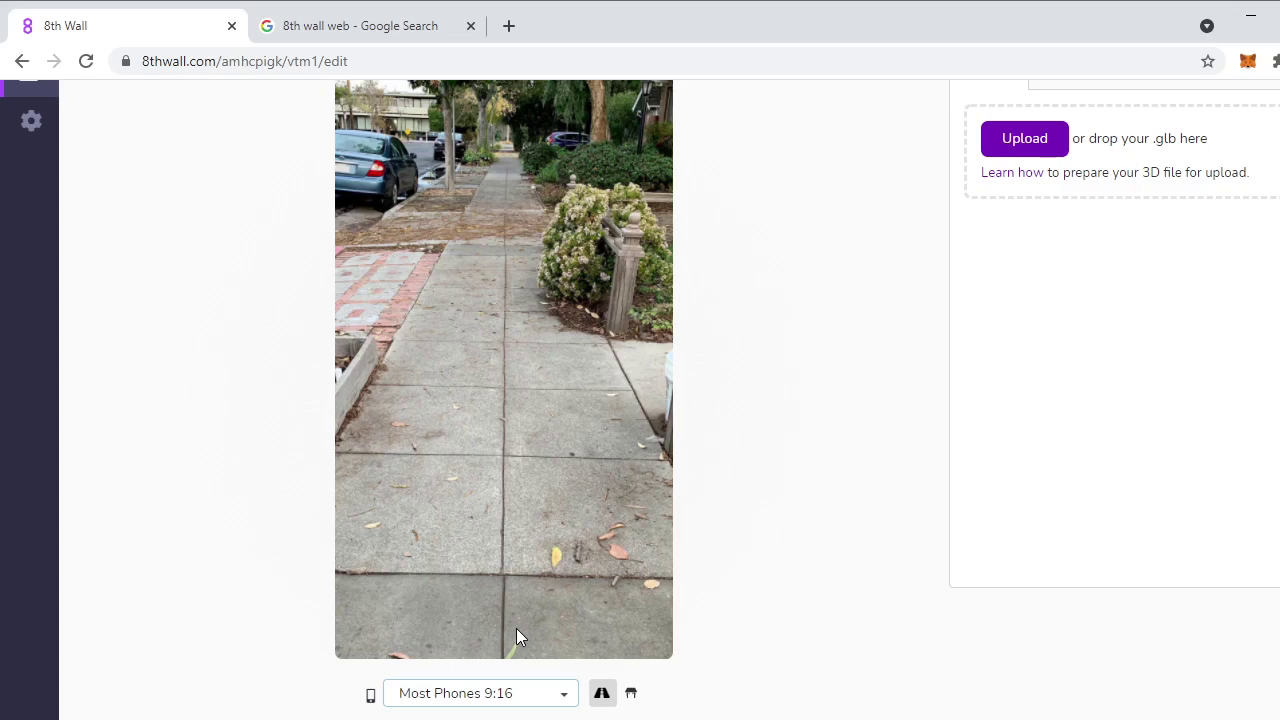
{"action": "scroll", "coordinate": [1165, 257], "scroll_direction": "up", "scroll_amount": 2}
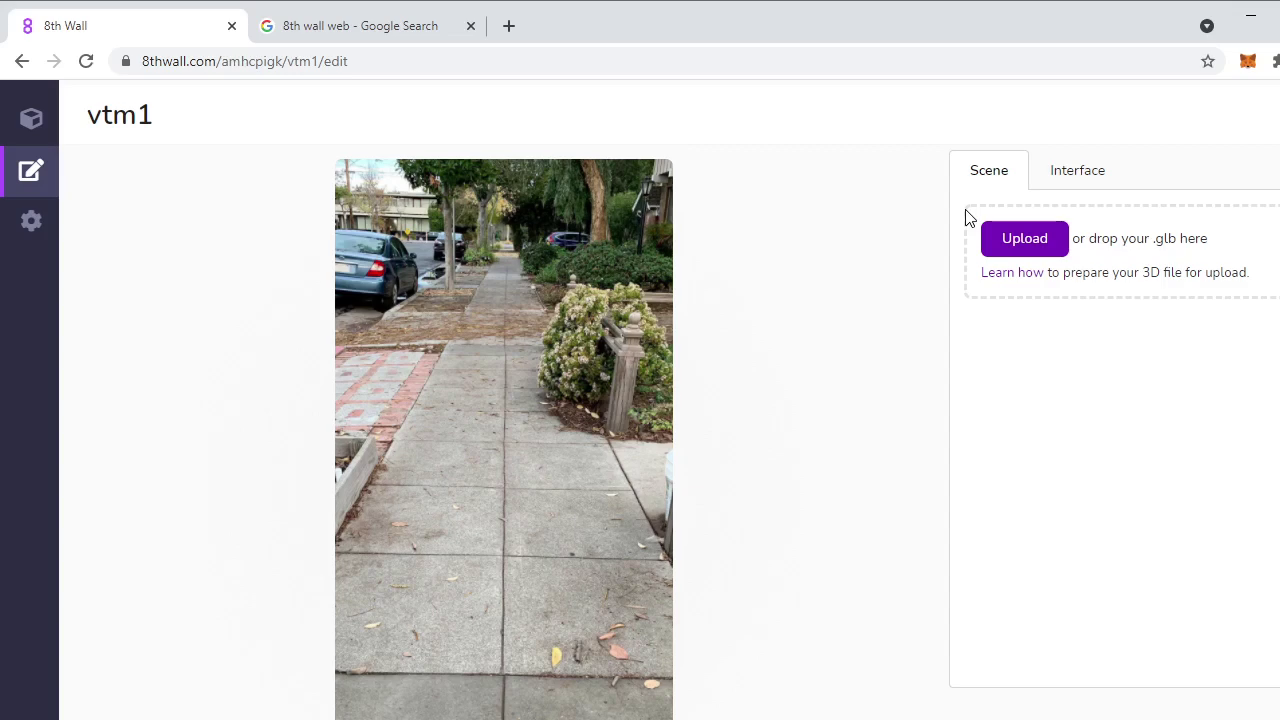
{"action": "scroll", "coordinate": [673, 350], "scroll_direction": "down", "scroll_amount": 1}
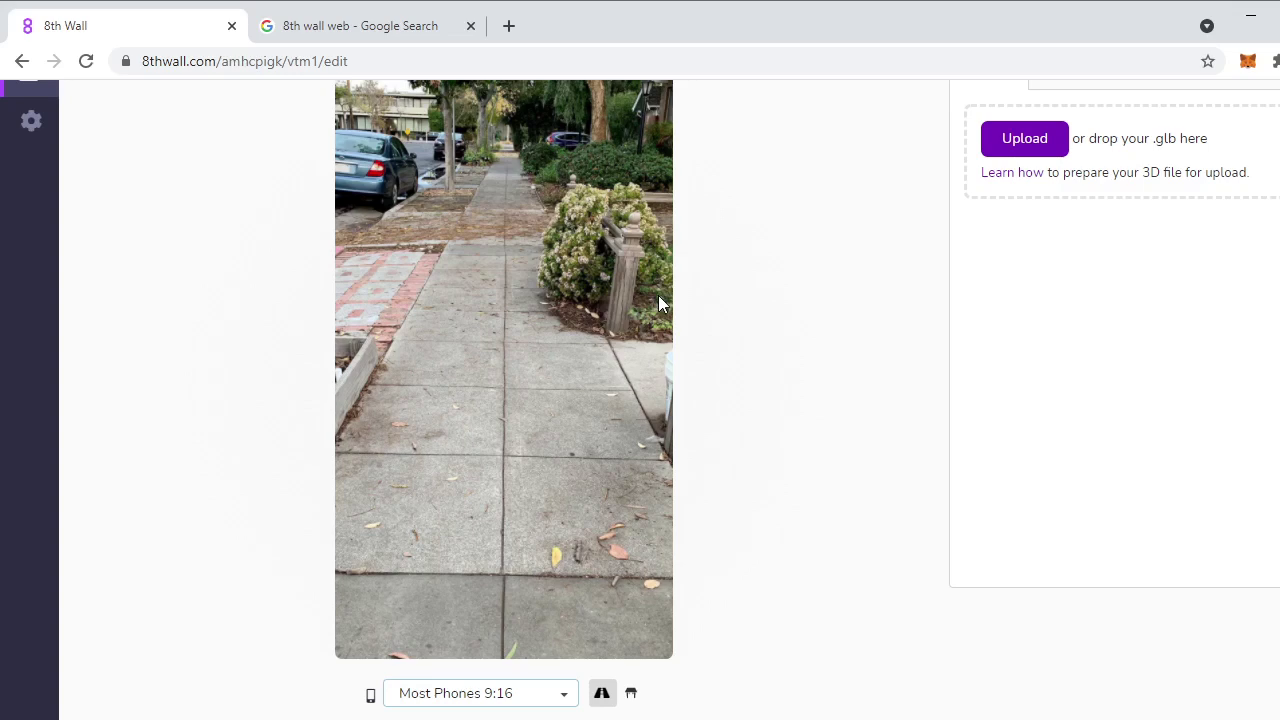
Scroll up in the vtm1 editor to bring the Scene panel back into view.
{"action": "scroll", "coordinate": [550, 347], "scroll_direction": "up", "scroll_amount": 3}
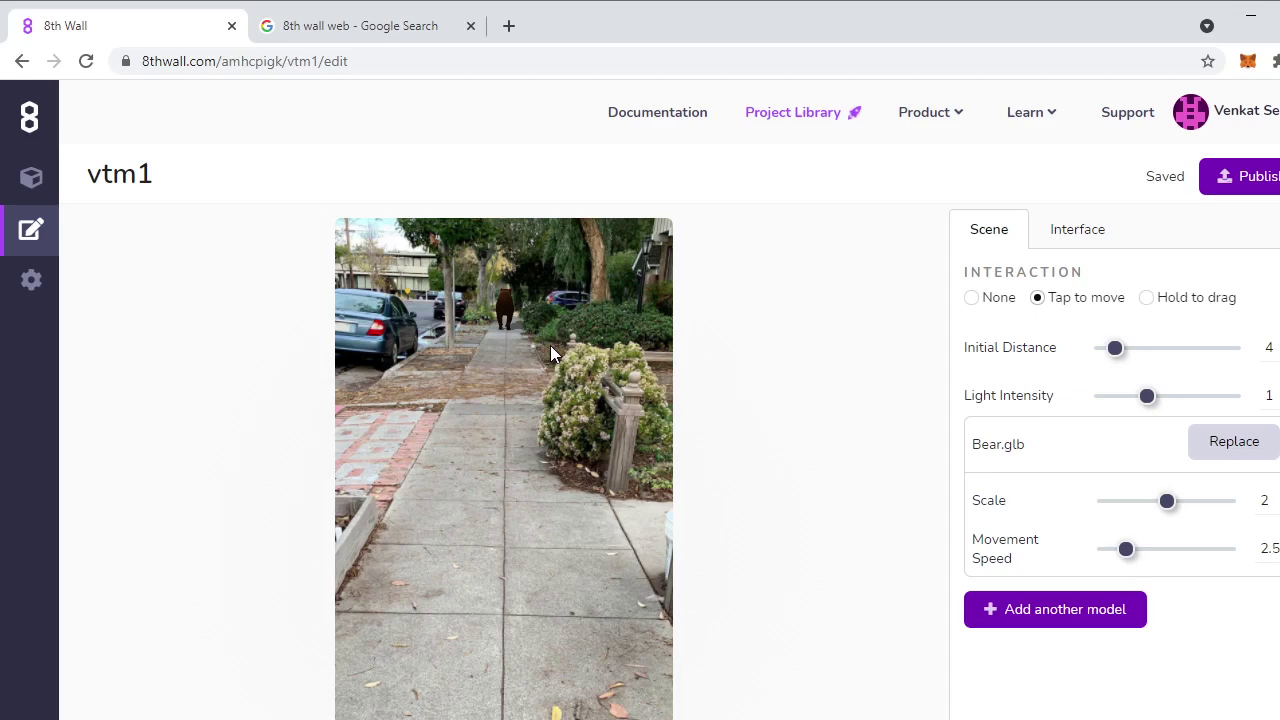
Select 'Tap to move' under Interaction in the Scene tab.
{"action": "left_click", "coordinate": [1040, 298]}
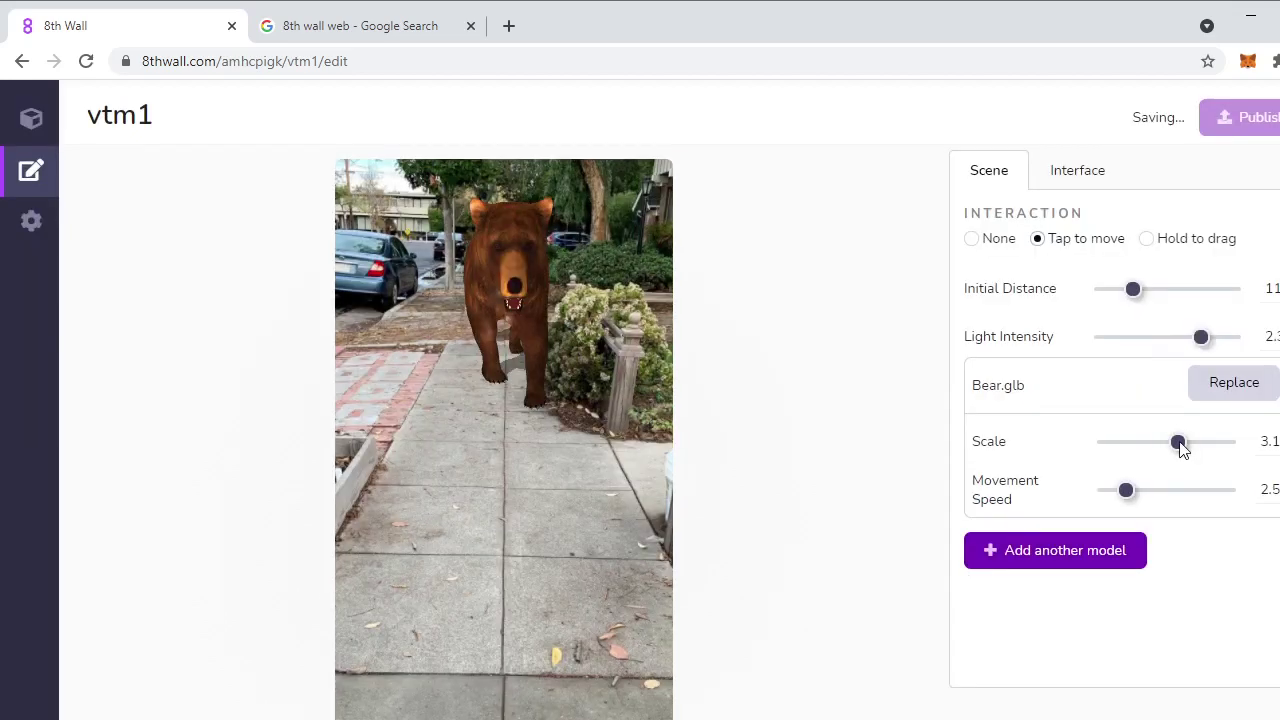
Drag the Bear.glb Scale slider down to 0.3.
{"action": "left_click_drag", "start_coordinate": [1180, 443], "coordinate": [1123, 446]}
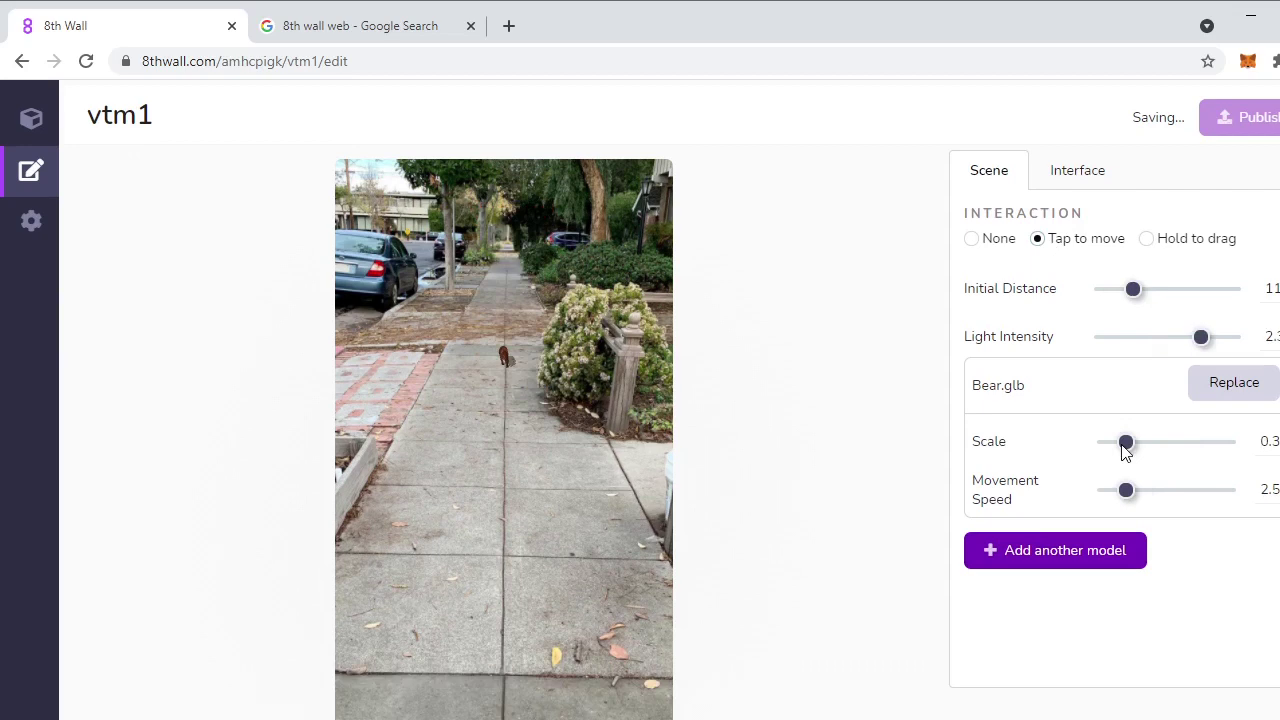